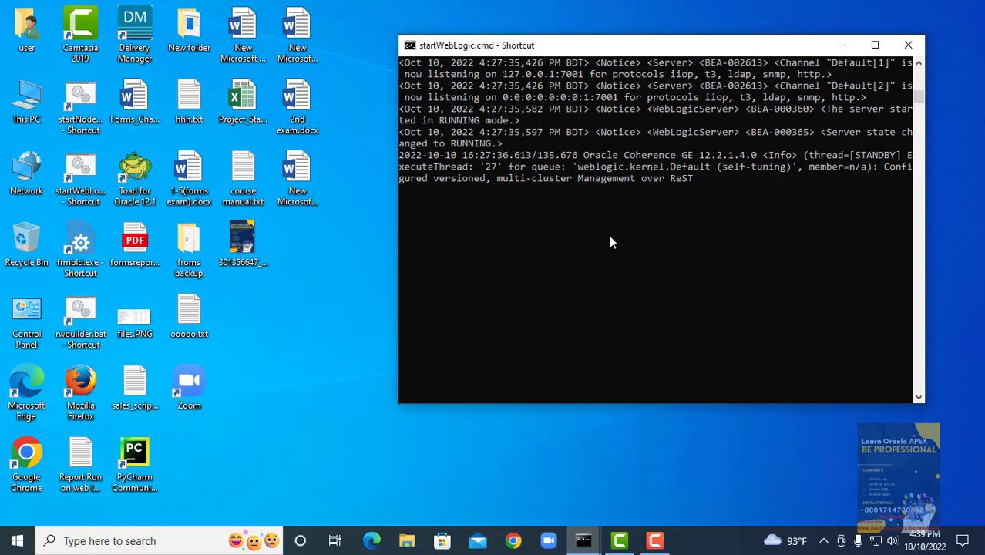
# - Minimize the startWebLogic.cmd window, refresh the desktop, and launch Oracle Reports Builder
pyautogui.click(843, 45)
pyautogui.rightClick(640, 85)
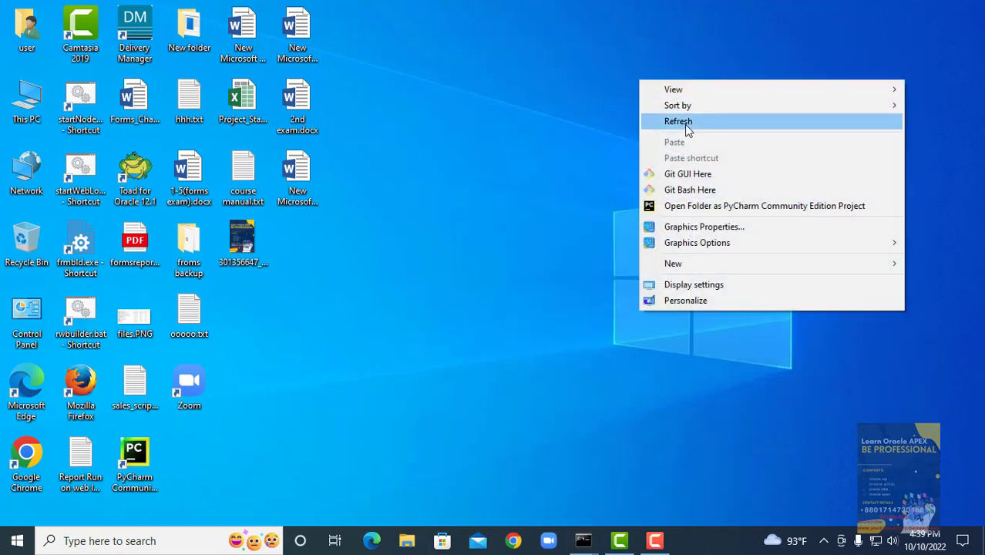
pyautogui.click(686, 128)
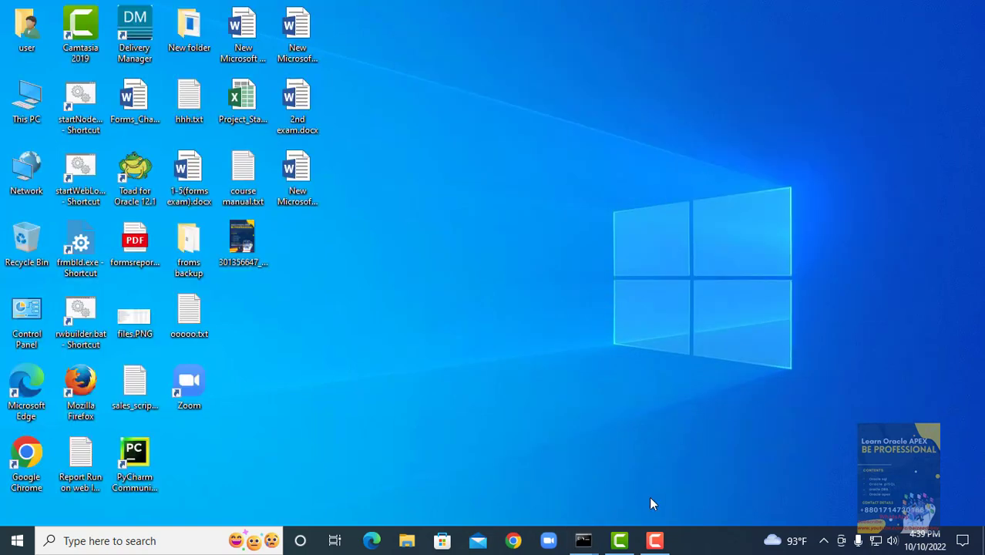
pyautogui.click(655, 540)
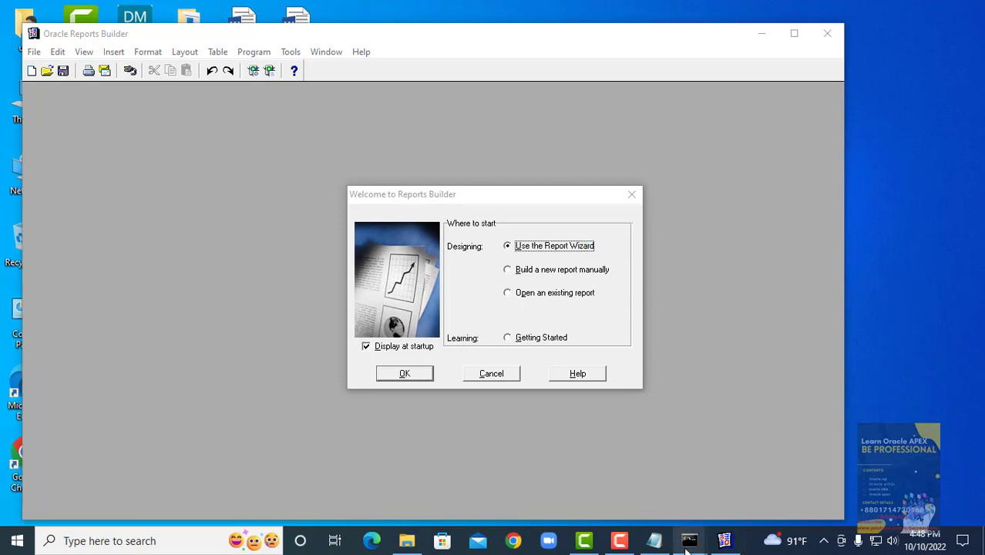
pyautogui.moveTo(691, 550)
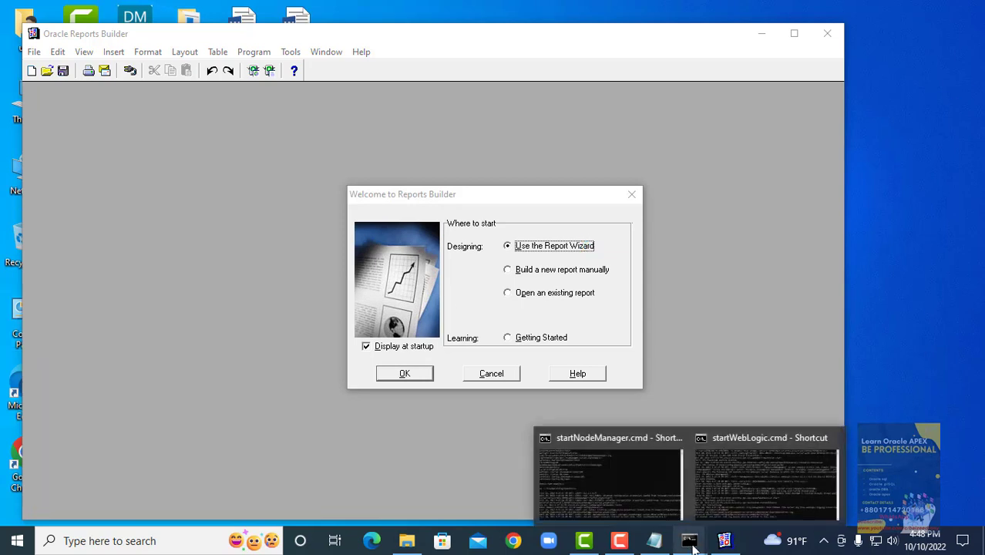
# - Load localhost:7001/console in Chrome, reloading after the connection-refused error
pyautogui.click(519, 543)
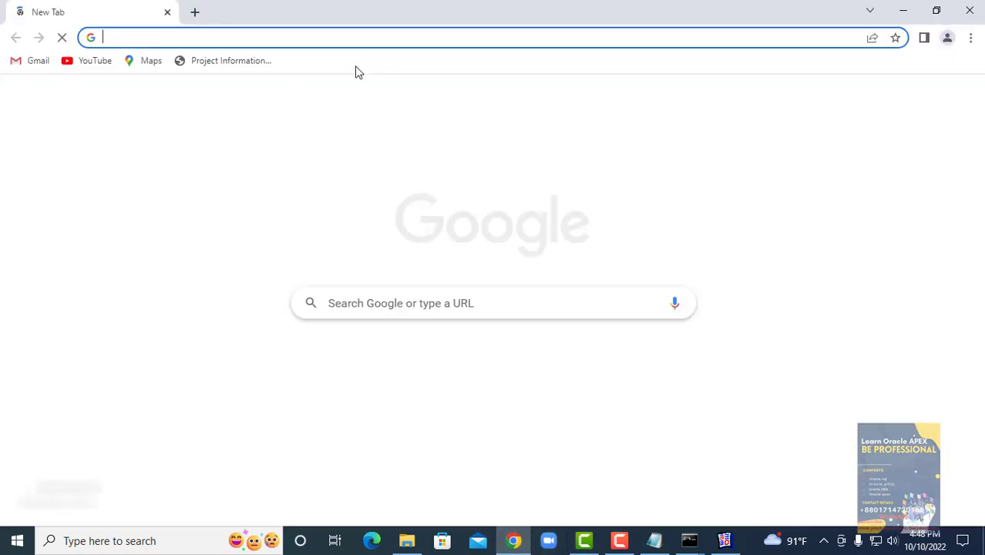
pyautogui.write('localhost:7001/console')
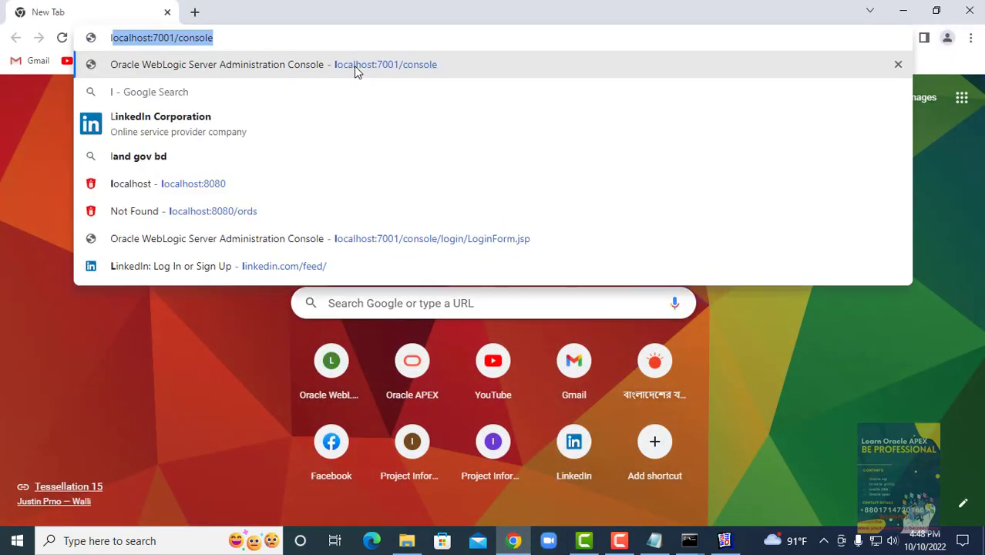
pyautogui.click(356, 71)
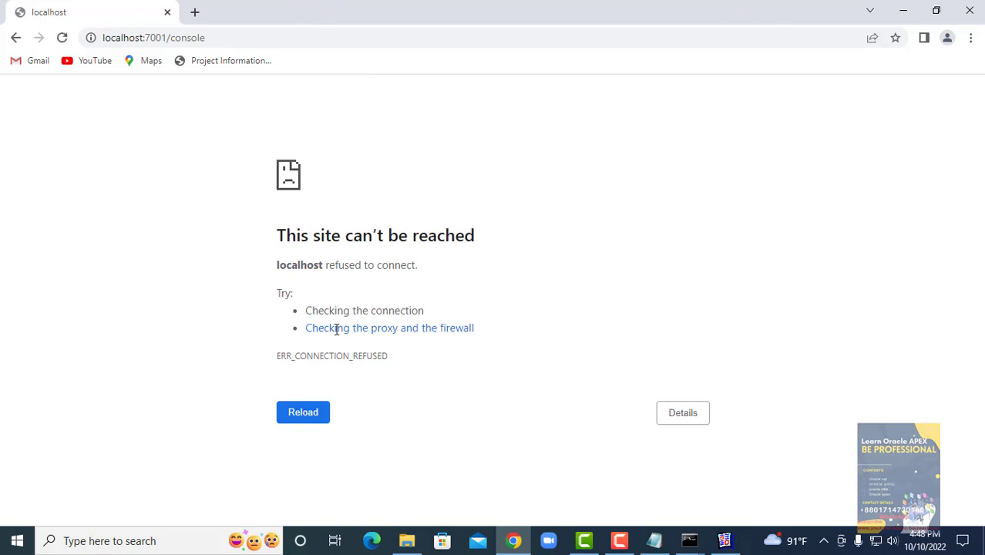
pyautogui.click(297, 414)
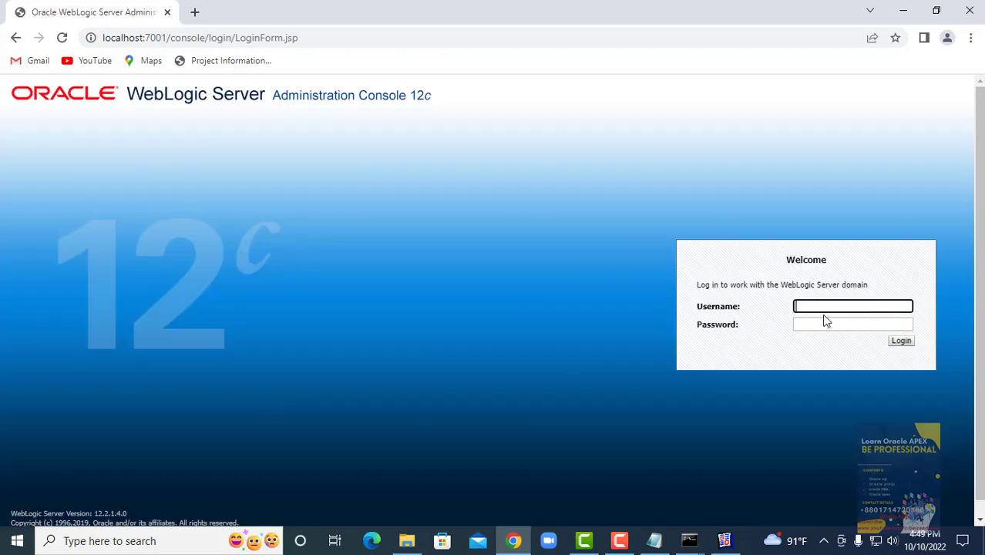
# - Sign in to the console with the administrator username and password
pyautogui.write('weblogic')
pyautogui.press('Tab')
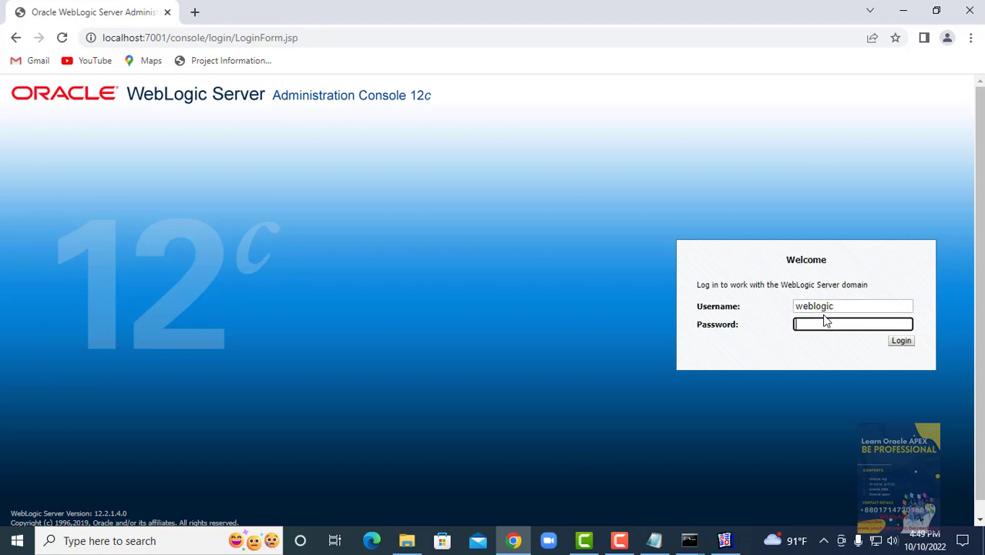
pyautogui.write('weblogic')
pyautogui.press('Return')
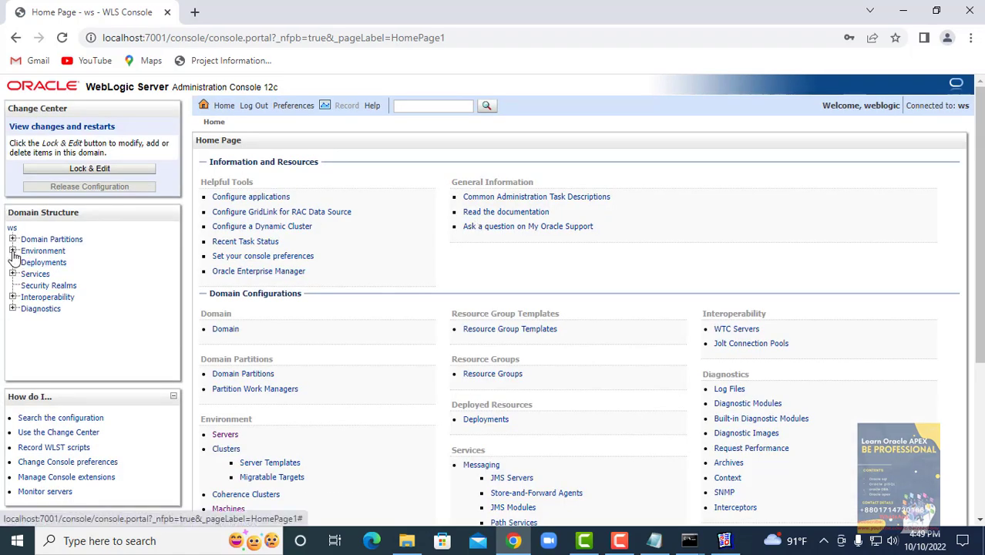
# - Start WLS_REPORTS from the Environment > Servers Control tab and confirm the start
pyautogui.click(13, 251)
pyautogui.click(47, 264)
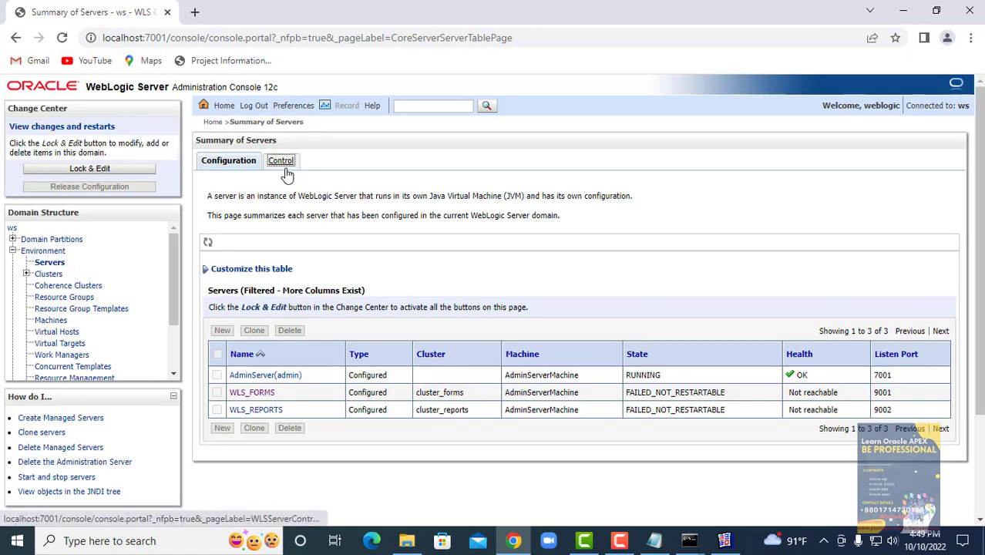
pyautogui.click(282, 163)
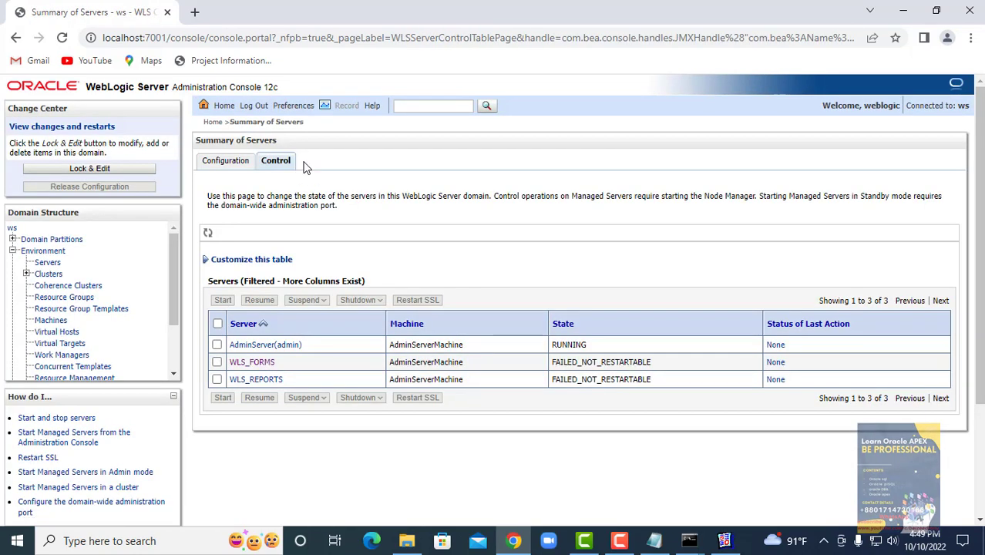
pyautogui.click(218, 380)
pyautogui.click(222, 398)
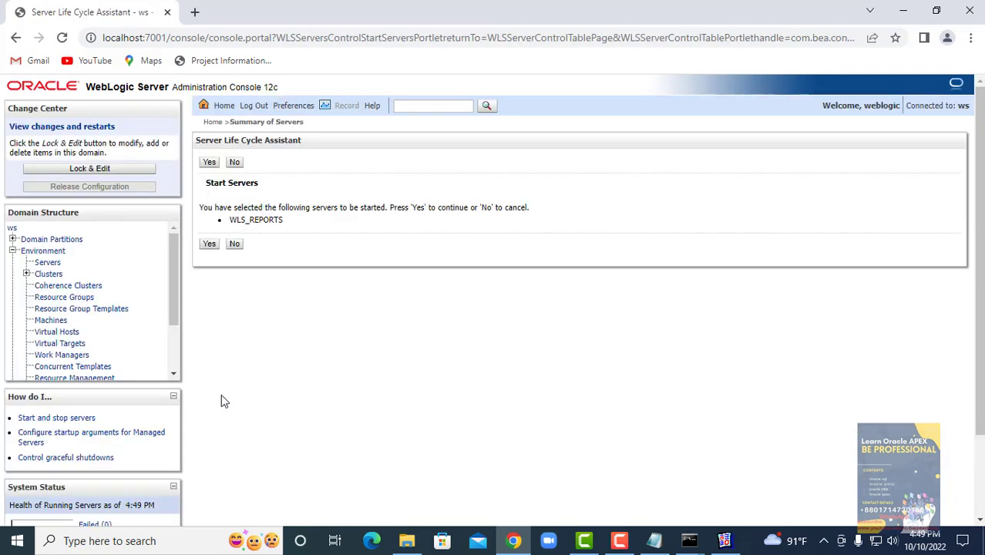
pyautogui.click(211, 244)
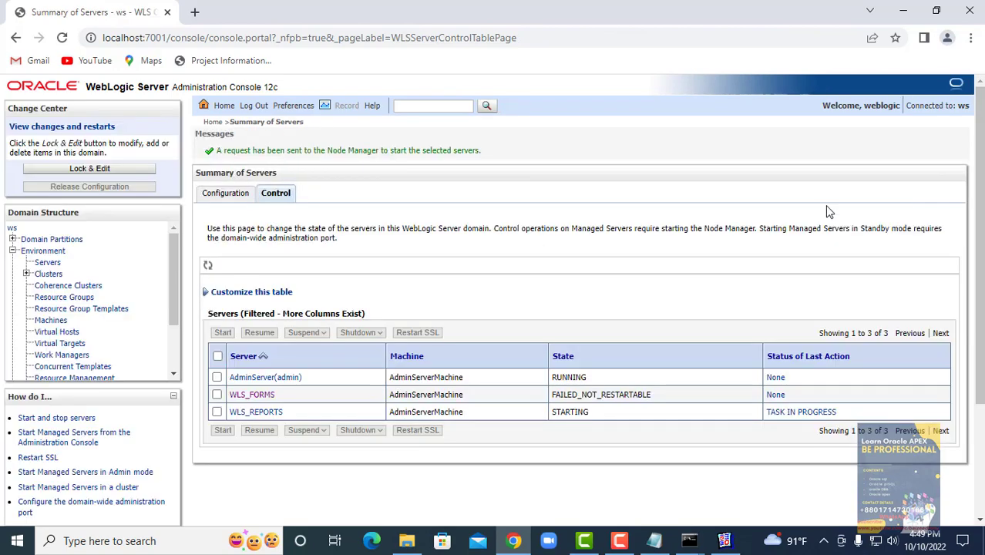
pyautogui.scroll(-2, 707, 306)
pyautogui.scroll(2, 706, 306)
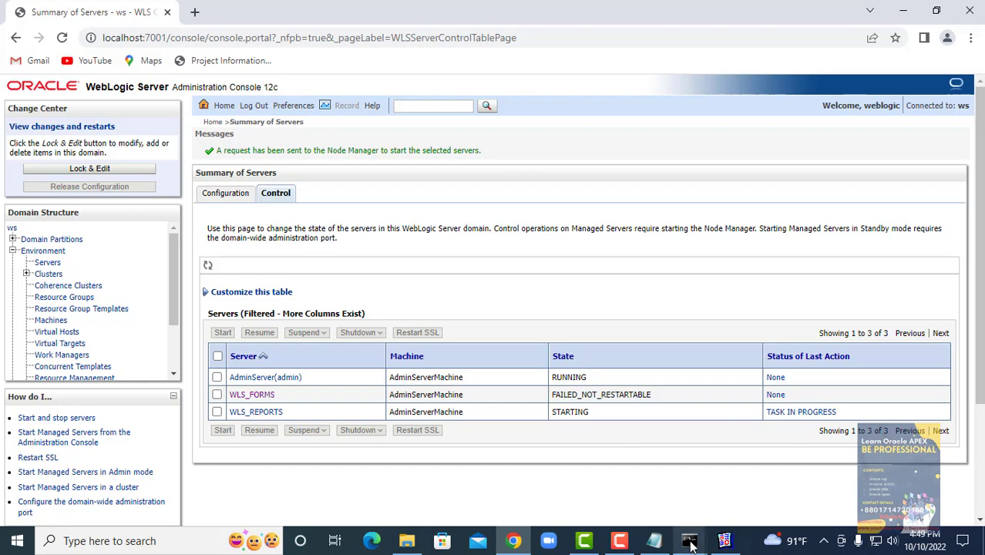
# - Check the command prompt server windows, then return to the Reports Builder welcome dialog
pyautogui.moveTo(691, 540)
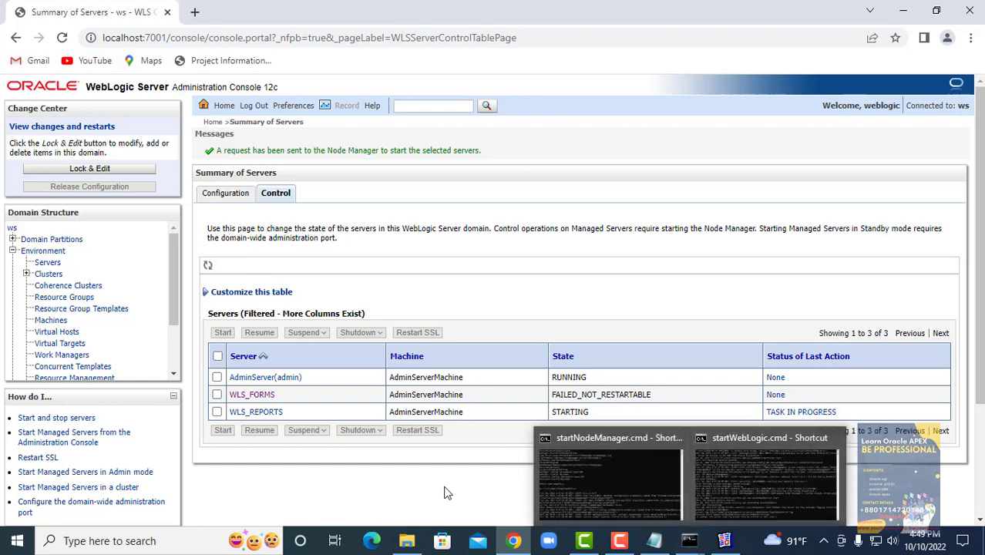
pyautogui.click(724, 541)
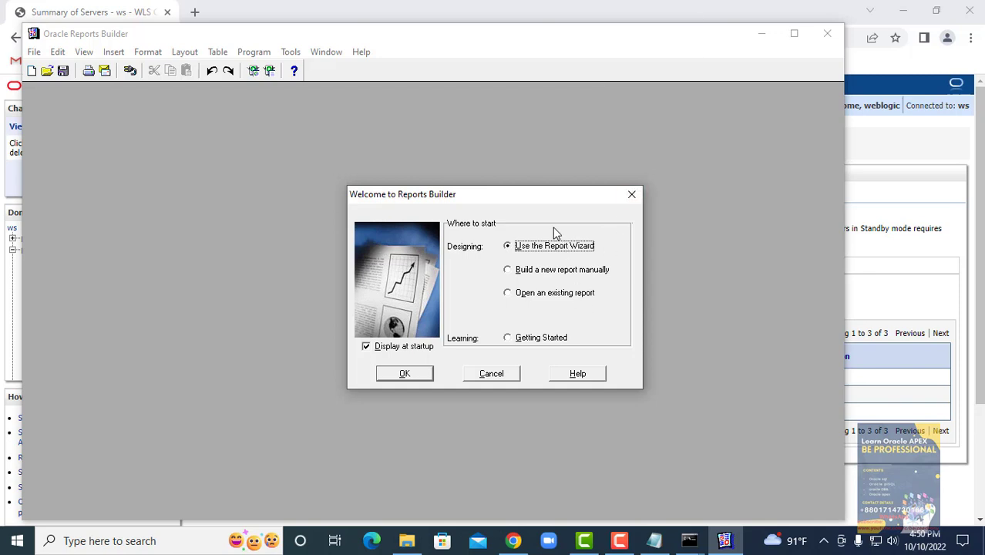
# - Choose Use the Report Wizard in the Welcome to Reports Builder dialog and confirm
pyautogui.click(517, 299)
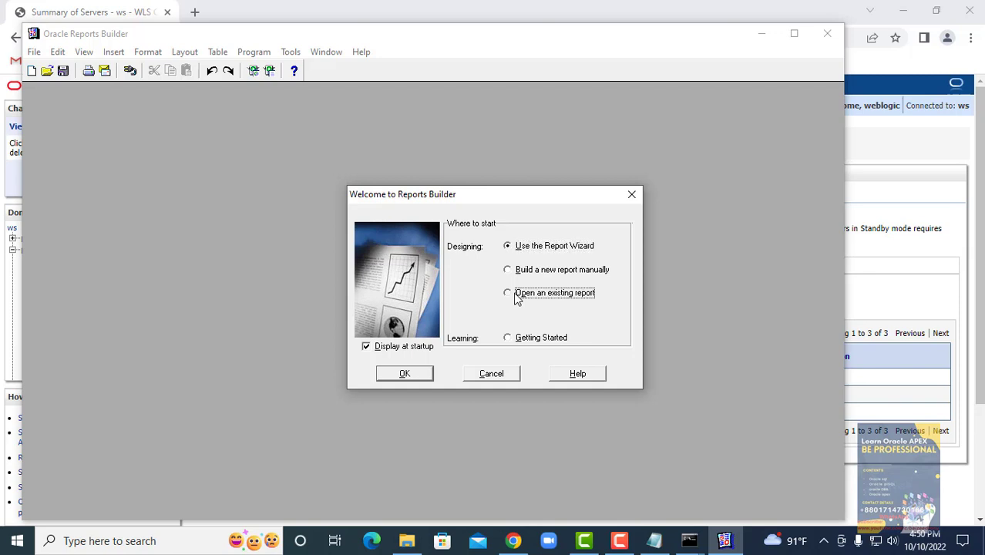
pyautogui.click(549, 274)
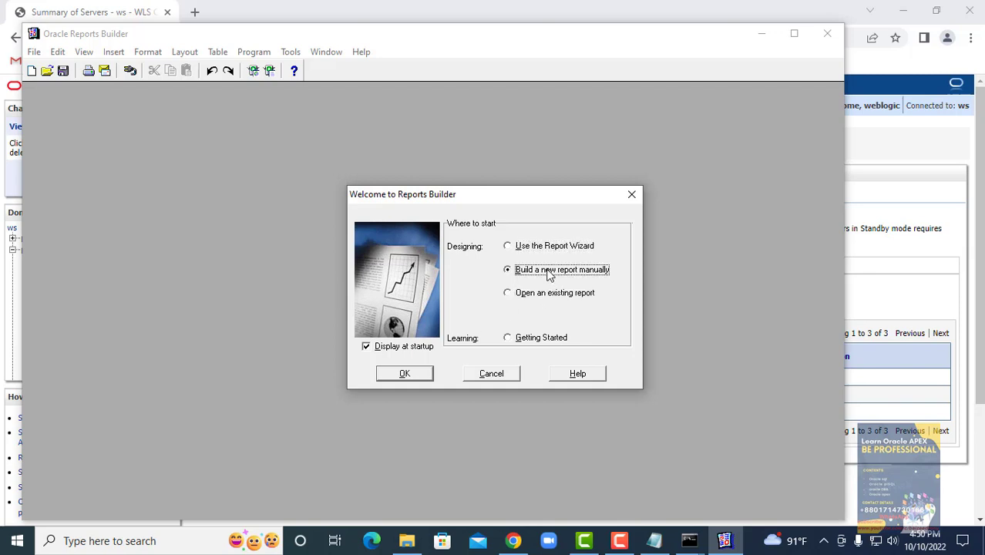
pyautogui.click(544, 248)
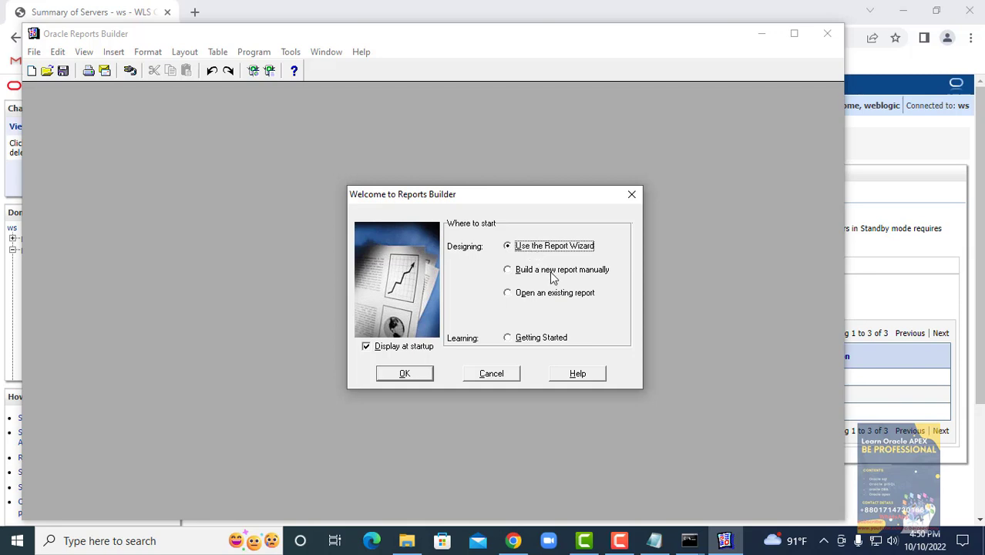
pyautogui.click(552, 278)
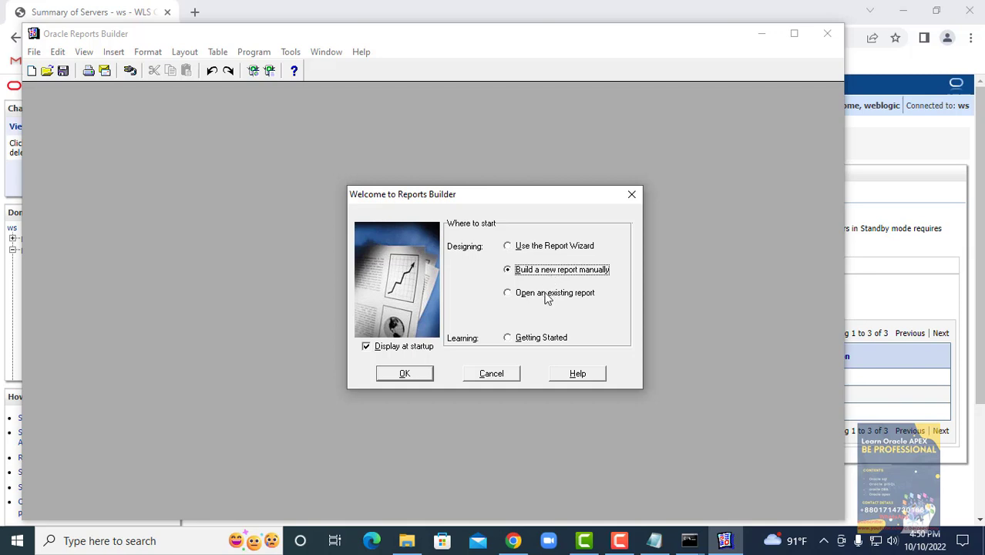
pyautogui.click(546, 296)
pyautogui.click(547, 248)
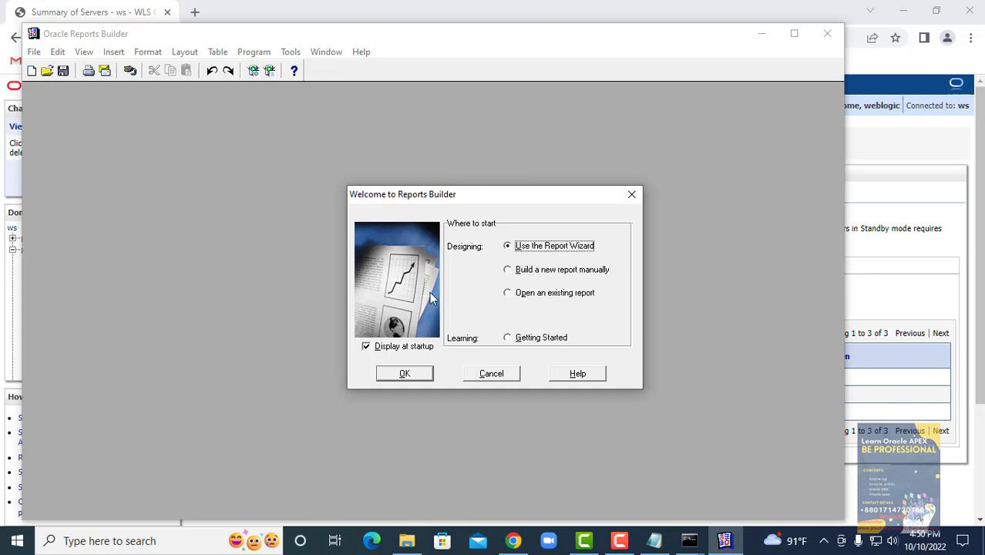
pyautogui.click(567, 294)
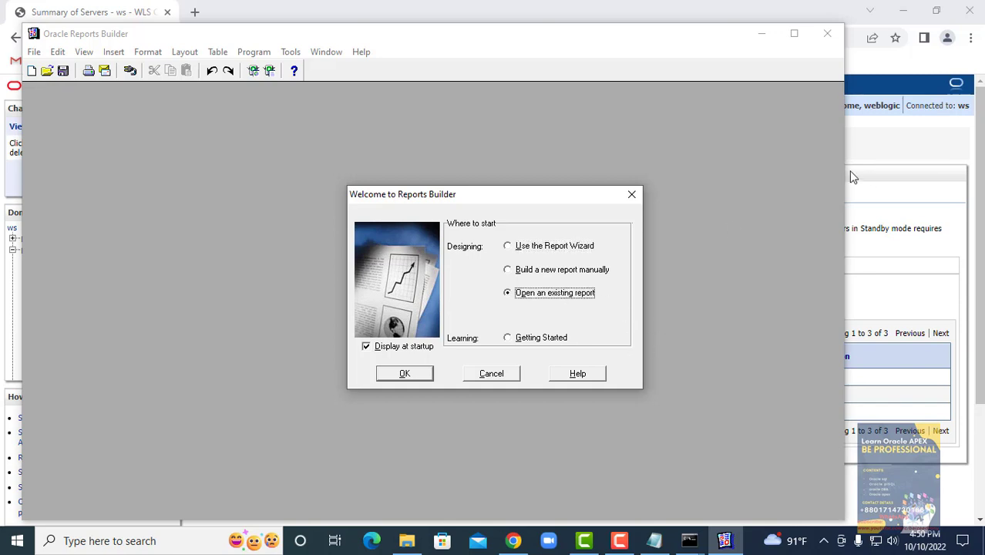
pyautogui.click(542, 249)
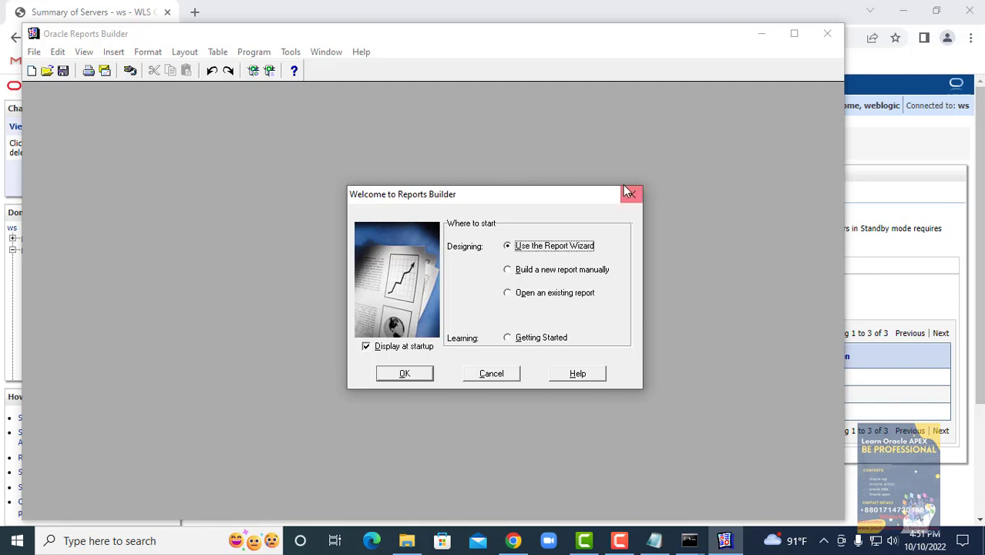
pyautogui.click(389, 377)
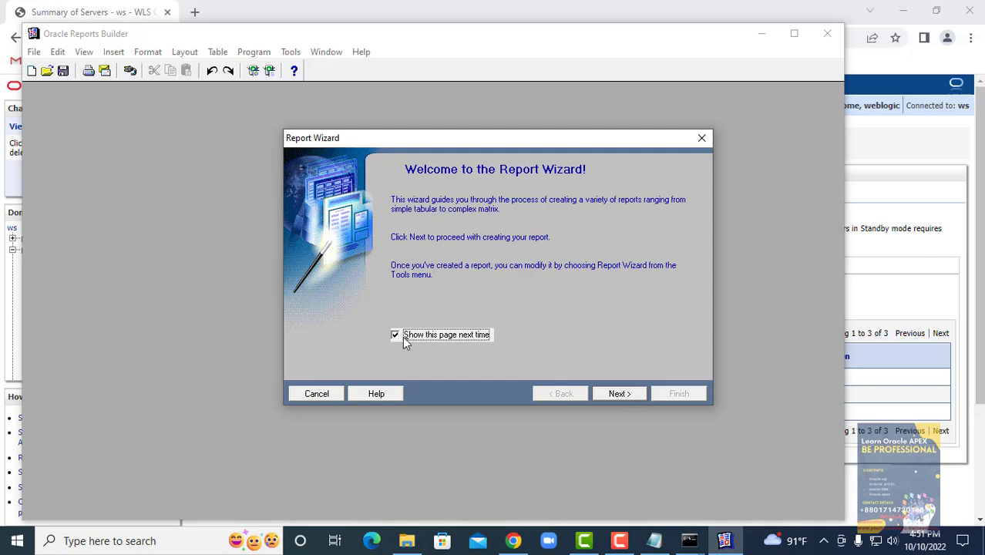
# - Advance from the Report Wizard welcome page to the layout type page
pyautogui.click(618, 394)
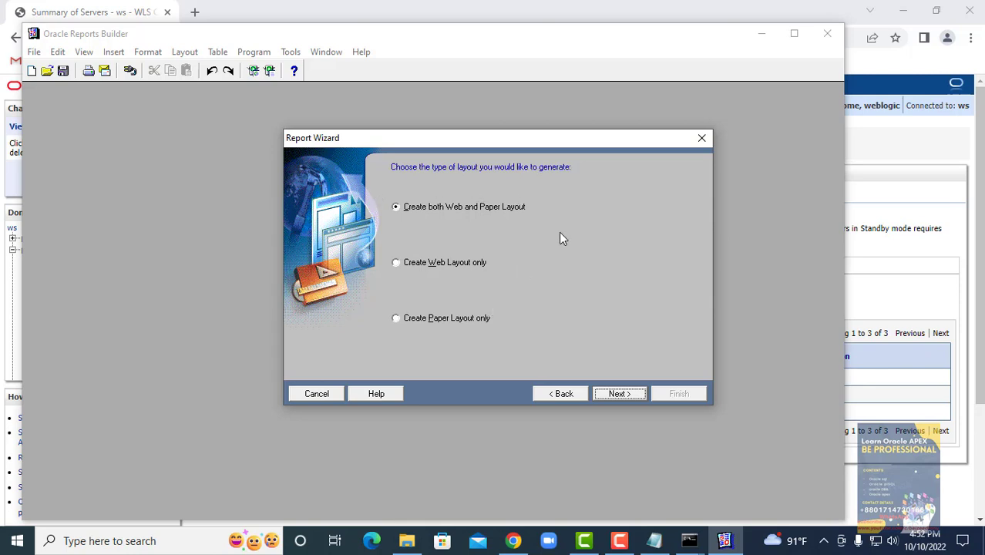
# - Keep Web and Paper Layout, title the tabular report 'Employee', and continue
pyautogui.click(631, 393)
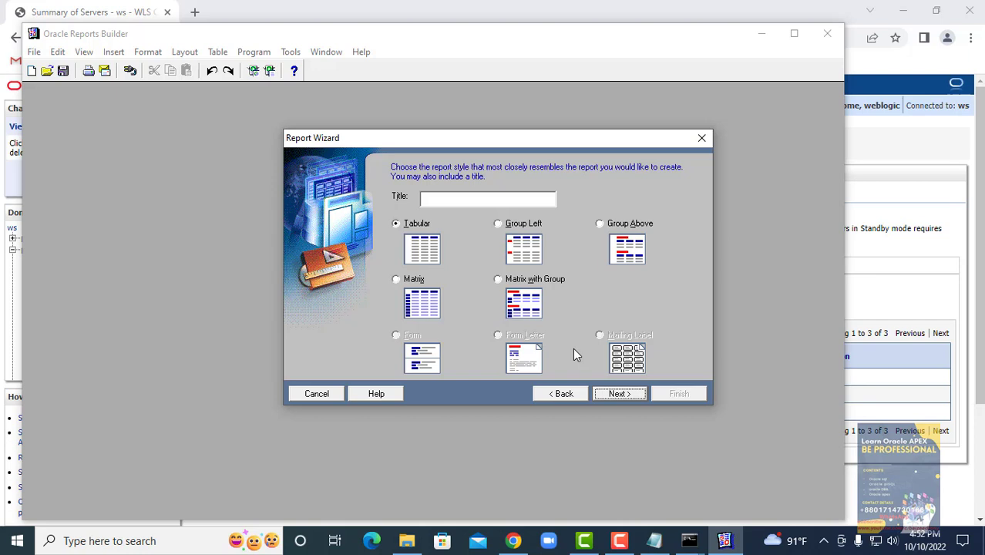
pyautogui.click(437, 199)
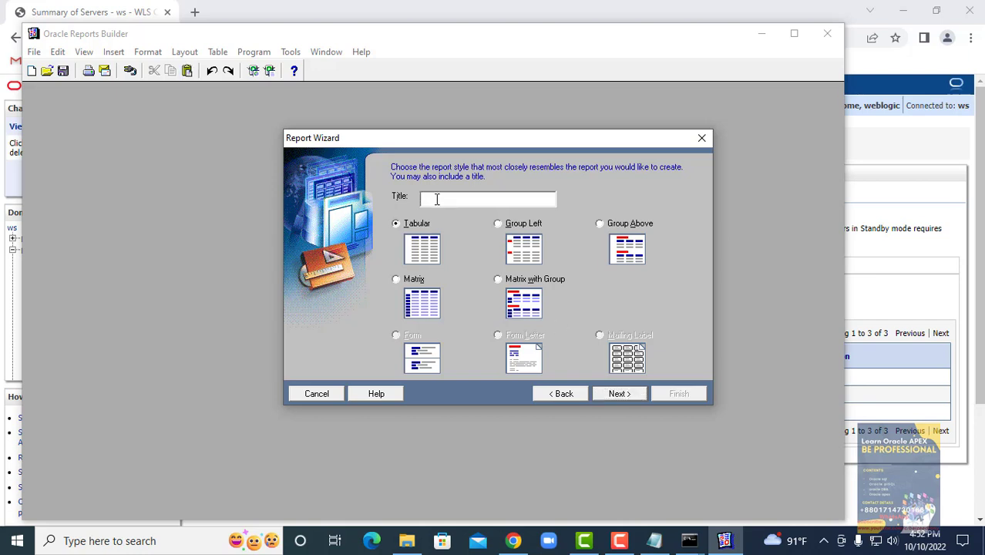
pyautogui.write('Employees')
pyautogui.click(623, 394)
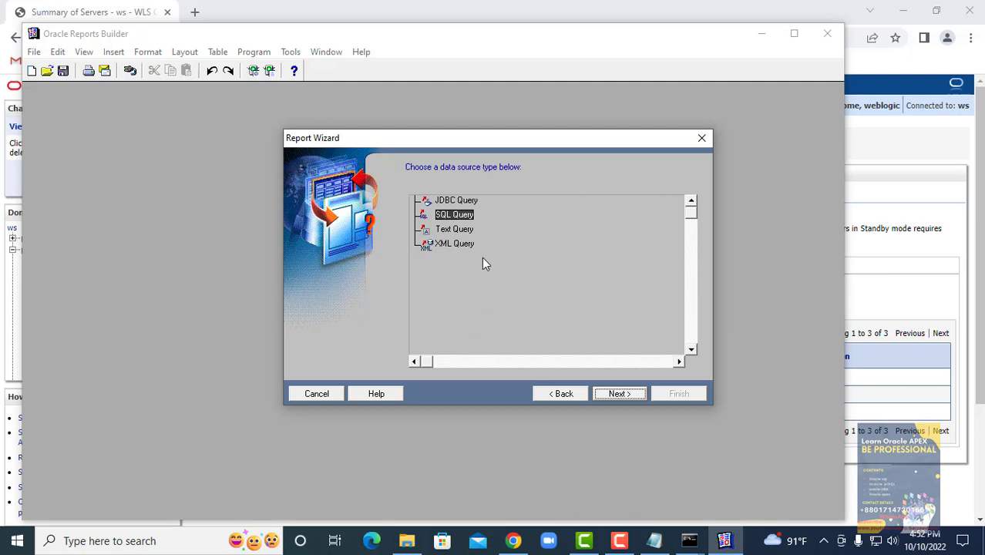
# - Open Query Builder and connect to the orcl database using the HR schema credentials
pyautogui.click(619, 394)
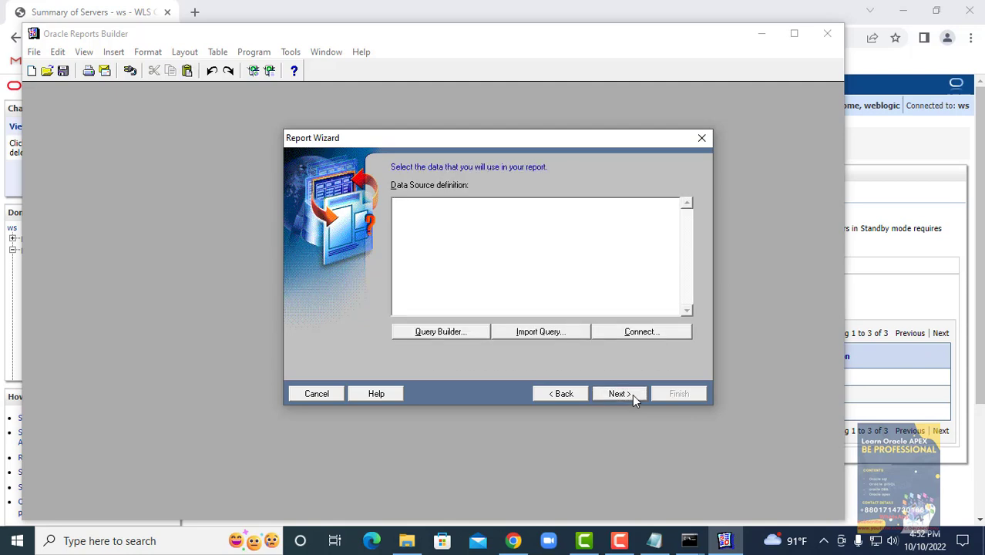
pyautogui.click(437, 330)
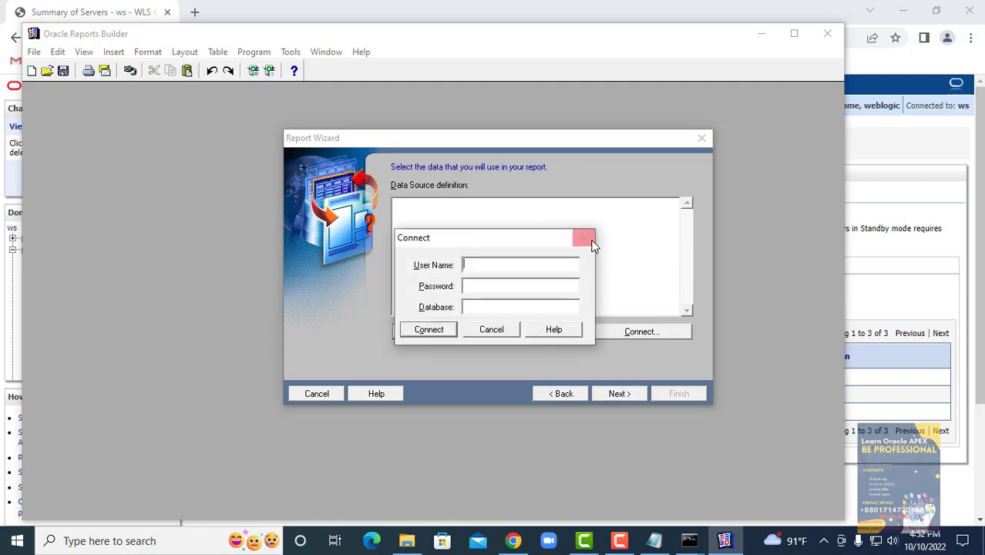
pyautogui.click(586, 237)
pyautogui.click(487, 231)
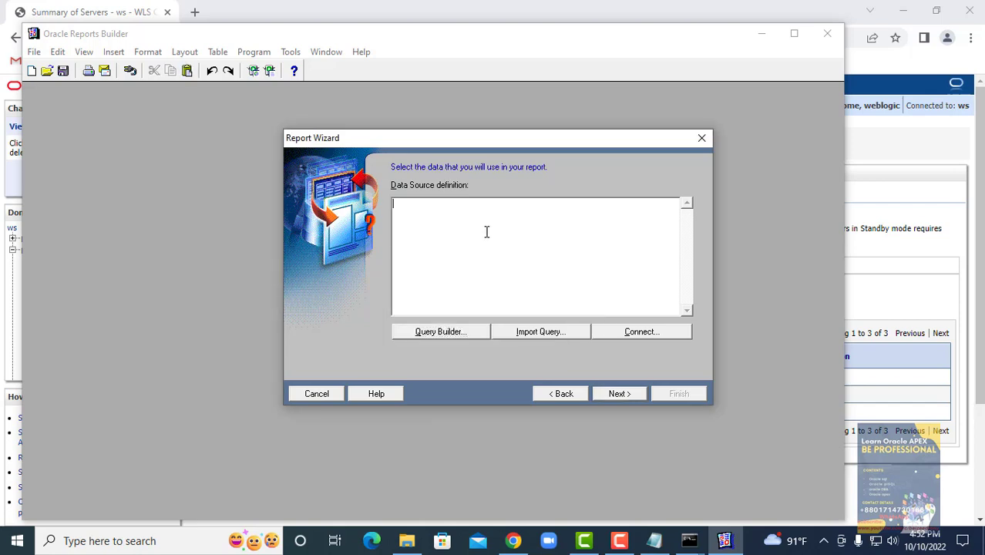
pyautogui.click(444, 330)
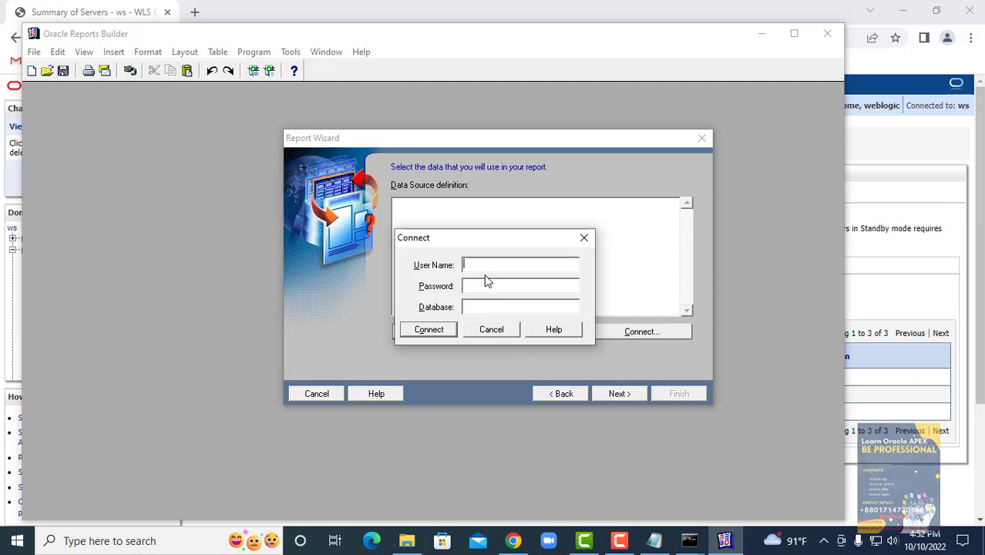
pyautogui.write('hr/hr@orcl')
pyautogui.press('Return')
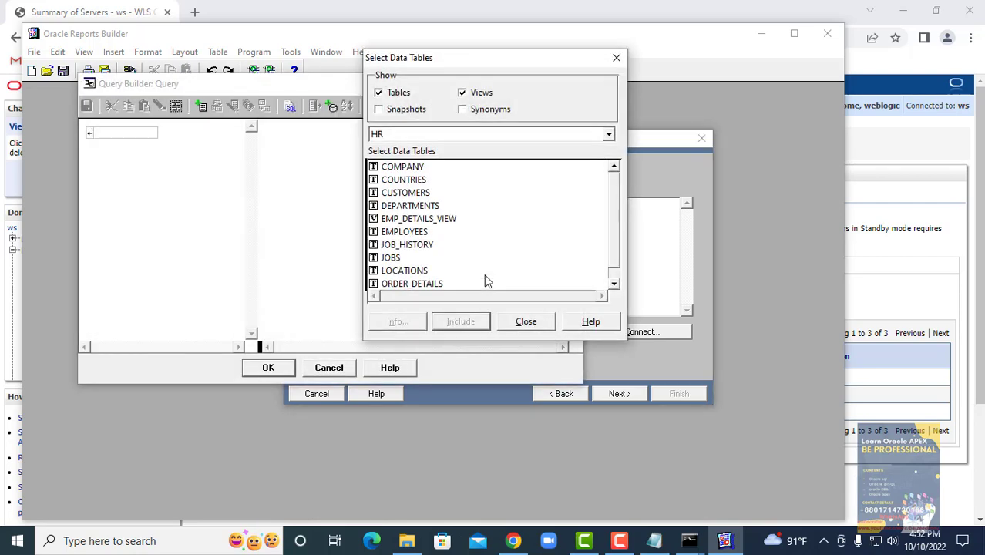
# - Add the EMPLOYEES table from the HR schema to the query
pyautogui.click(384, 137)
pyautogui.click(386, 146)
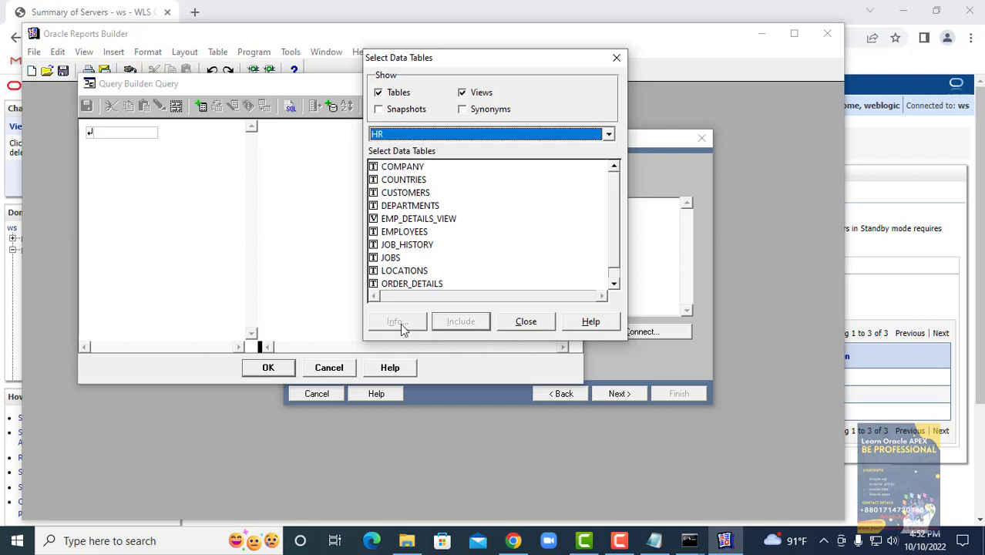
pyautogui.click(399, 234)
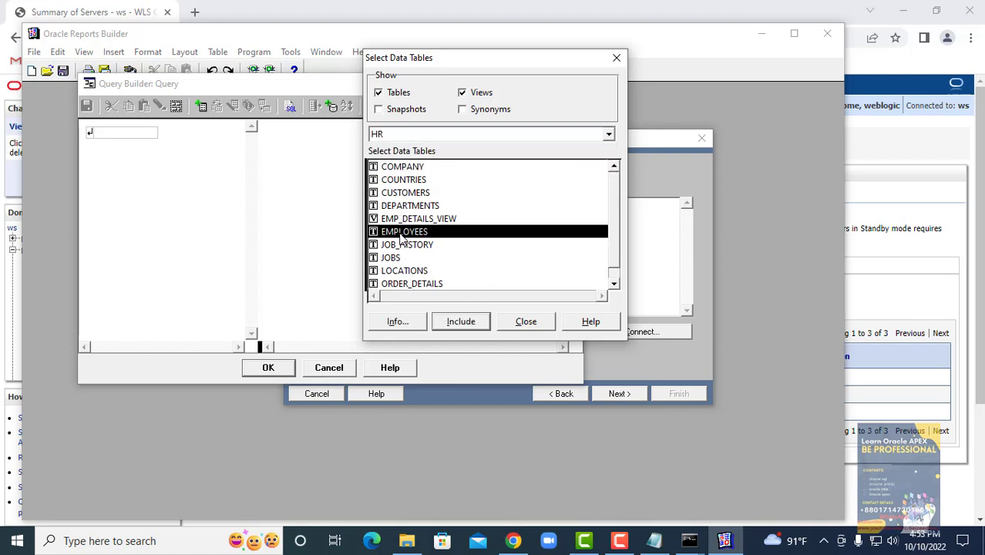
pyautogui.click(463, 327)
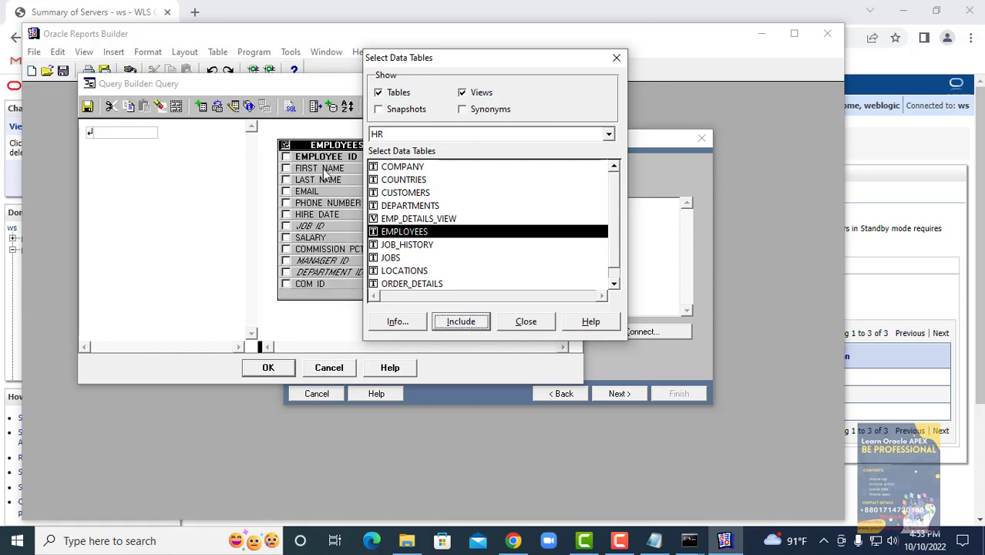
pyautogui.click(543, 323)
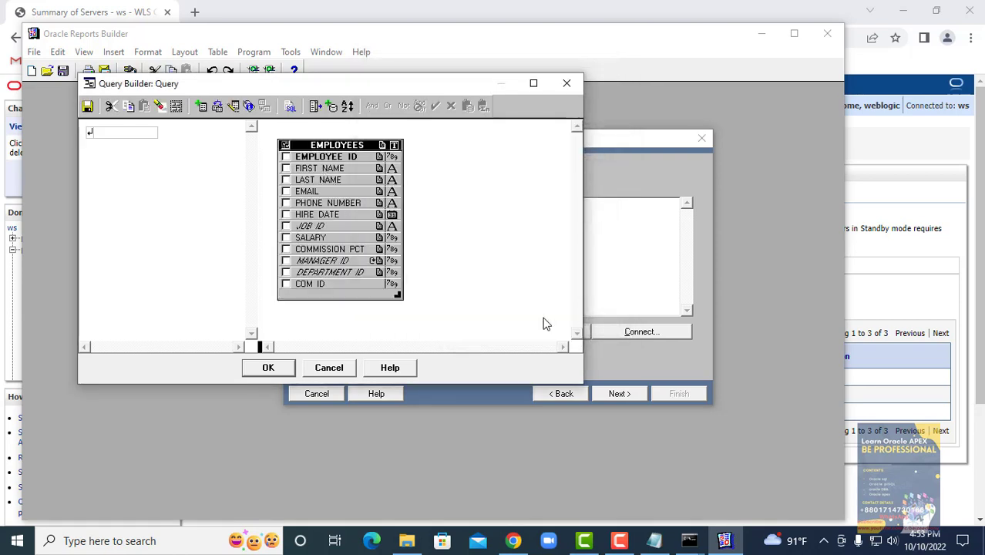
# - Select the EMPLOYEE_ID, LAST_NAME and SALARY columns and accept the query
pyautogui.click(286, 158)
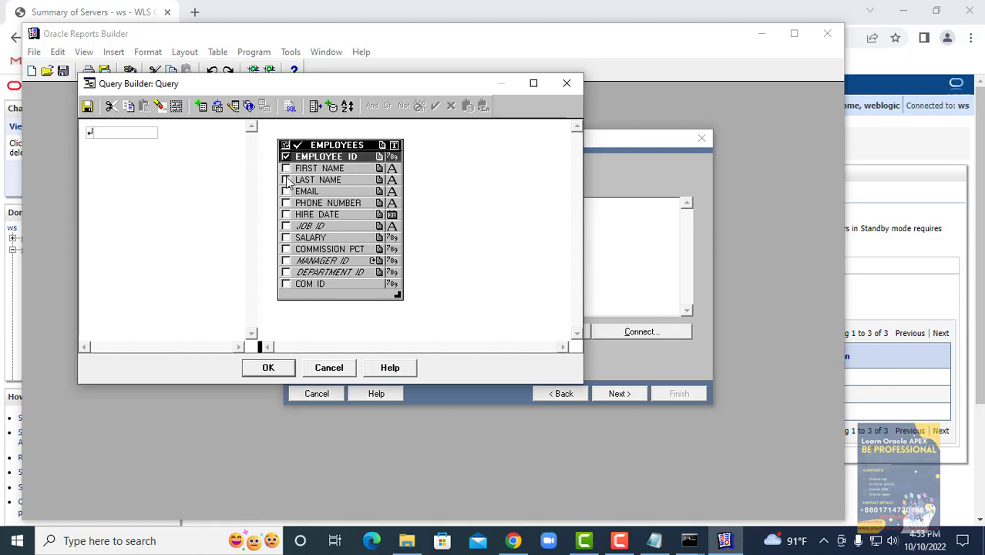
pyautogui.click(286, 180)
pyautogui.click(287, 238)
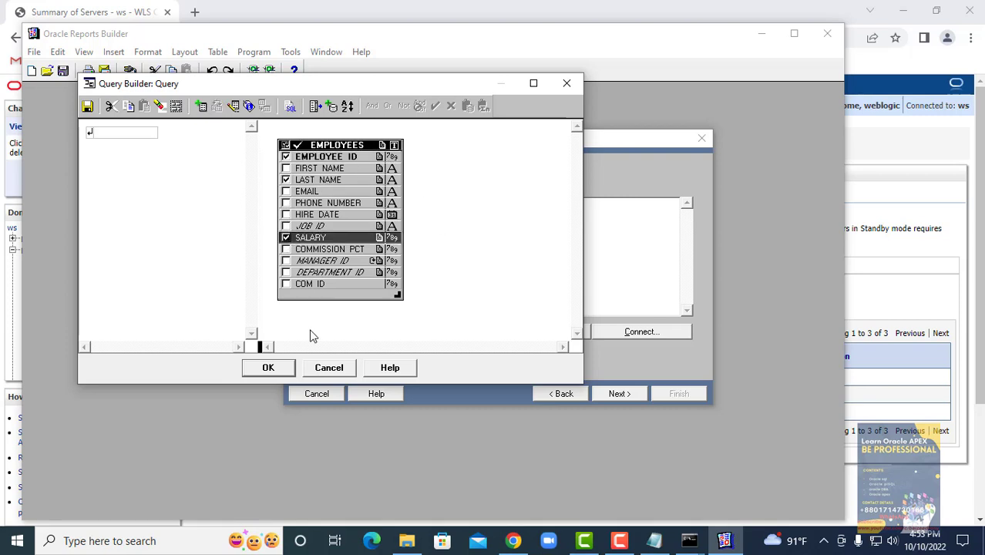
pyautogui.click(268, 368)
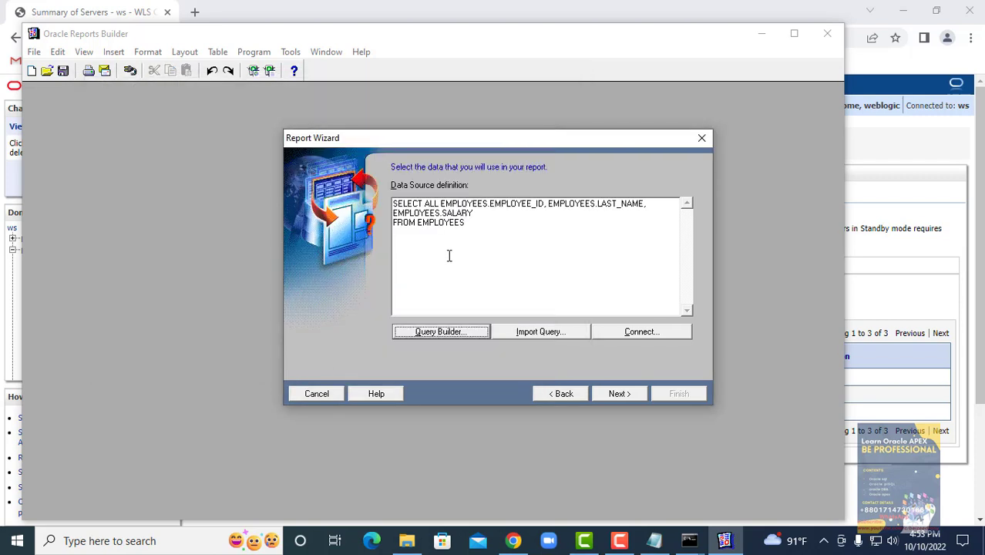
# - Cut the EMPLOYEES SELECT statement and paste it back as the query
pyautogui.moveTo(521, 258); pyautogui.dragTo(329, 207)
pyautogui.hotkey('ctrl', 'c')
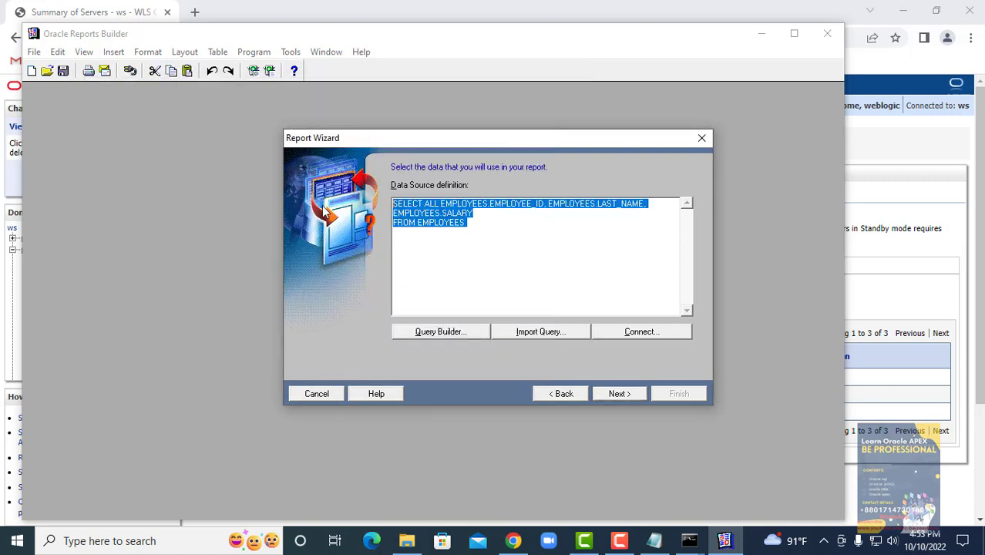
pyautogui.press('Delete')
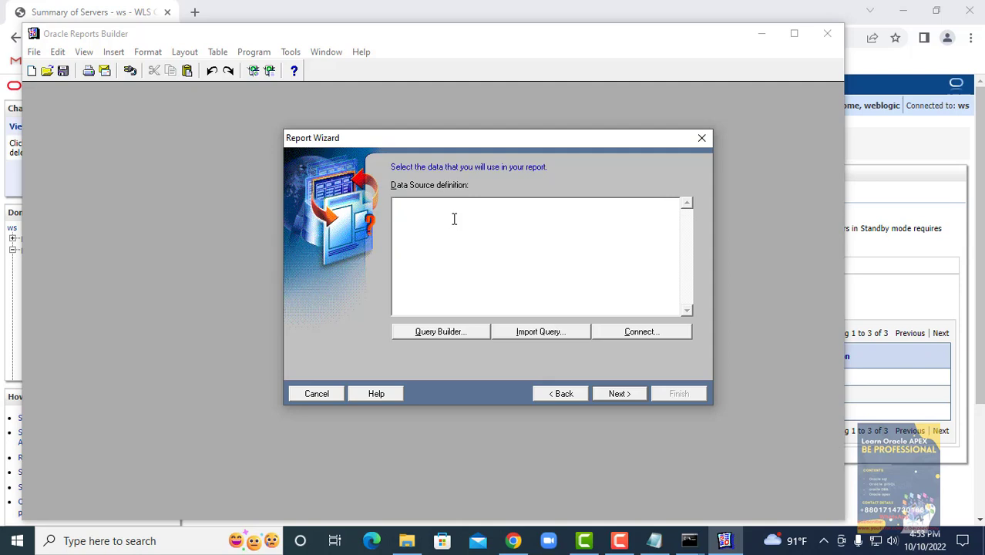
pyautogui.write('se')
pyautogui.press('BackSpace')
pyautogui.press('BackSpace')
pyautogui.hotkey('ctrl', 'v')
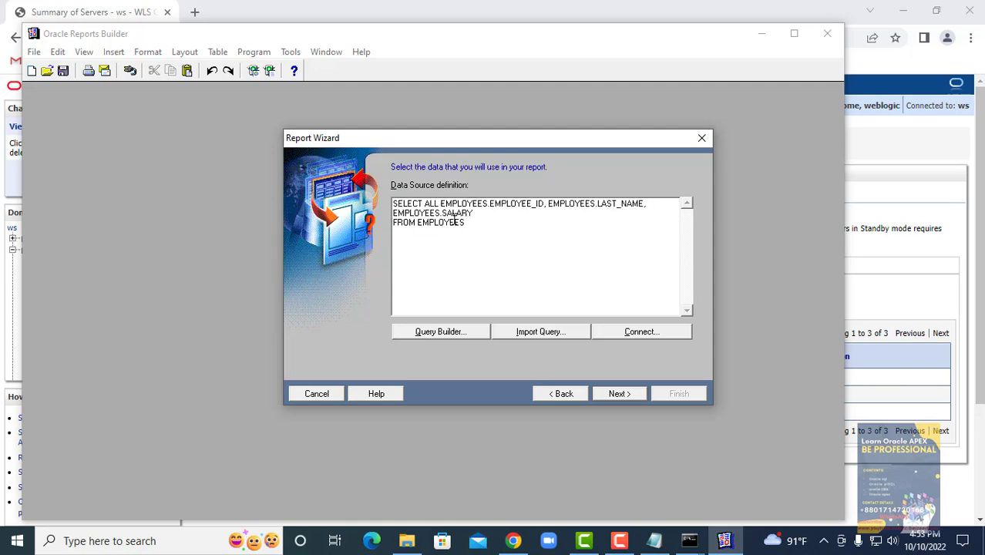
# - Log in to the database with the account password and continue to field selection
pyautogui.click(638, 334)
pyautogui.click(482, 287)
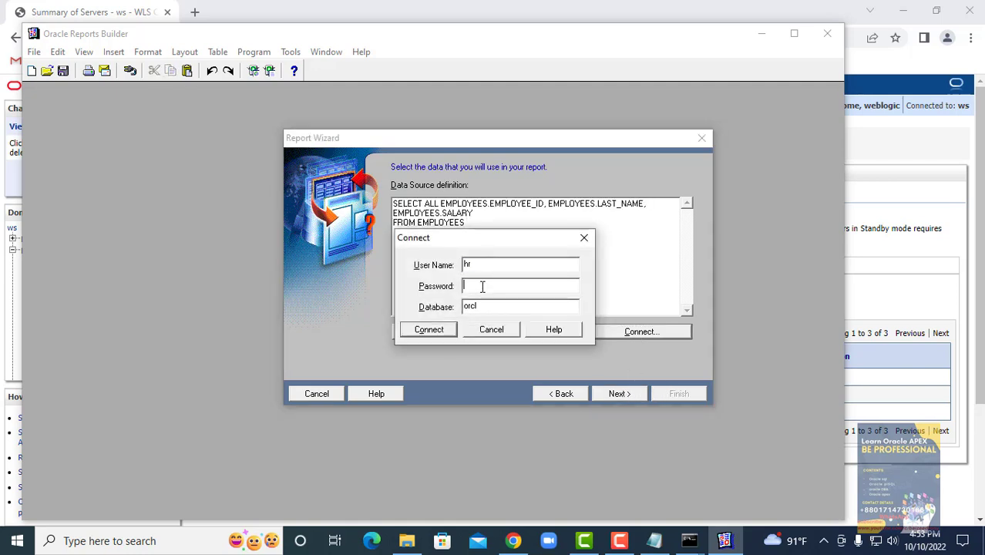
pyautogui.write('hr')
pyautogui.press('Return')
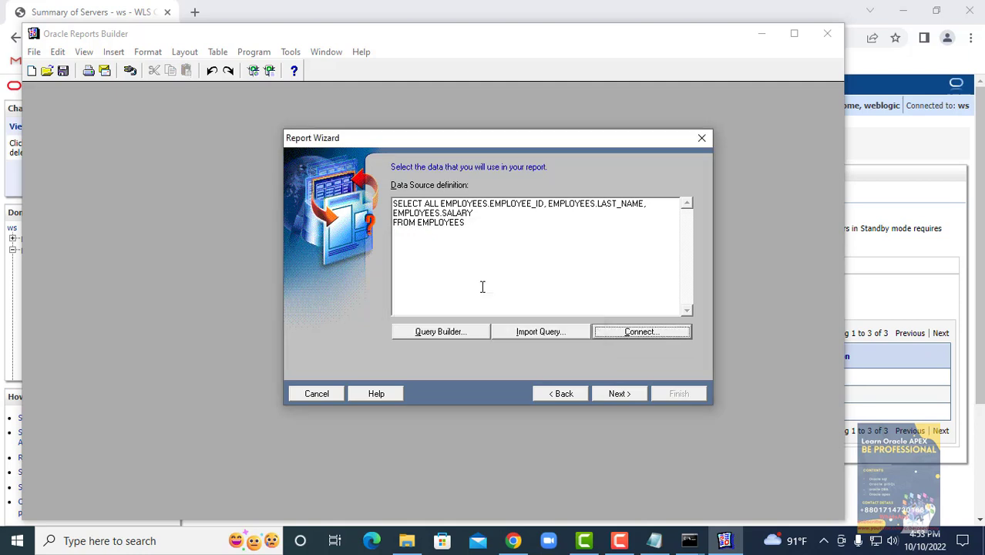
pyautogui.click(617, 392)
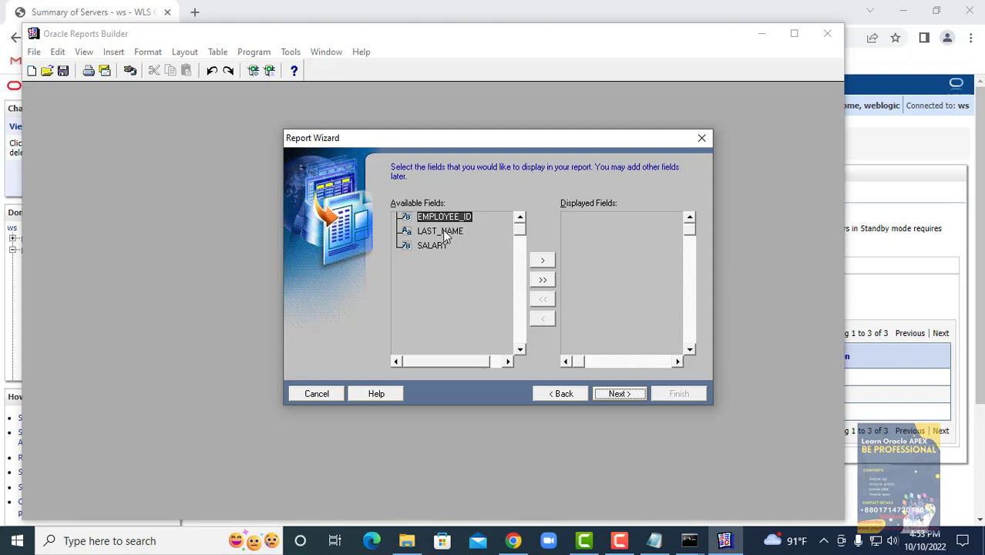
# - Move EMPLOYEE_ID, LAST_NAME and SALARY all to Displayed Fields and continue to totals
pyautogui.click(542, 279)
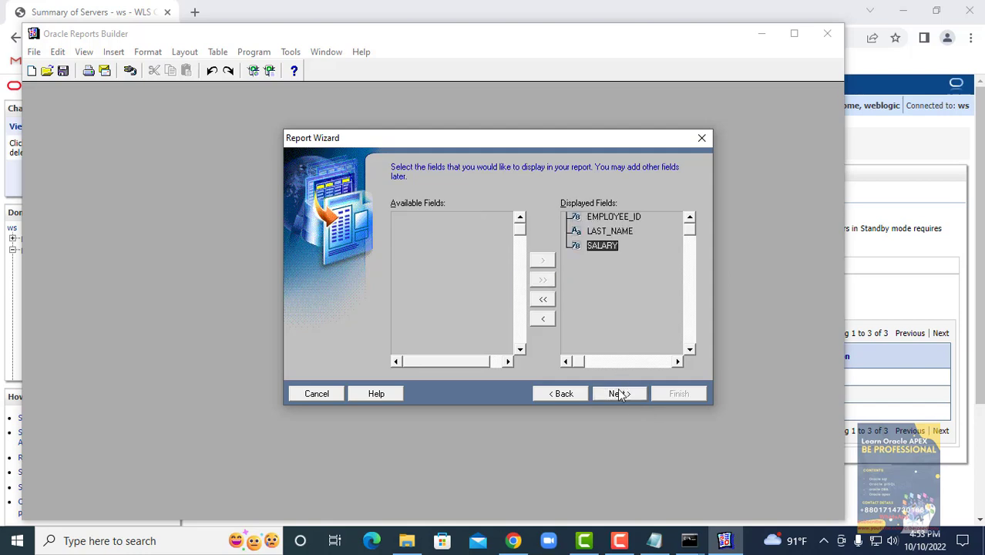
pyautogui.click(619, 394)
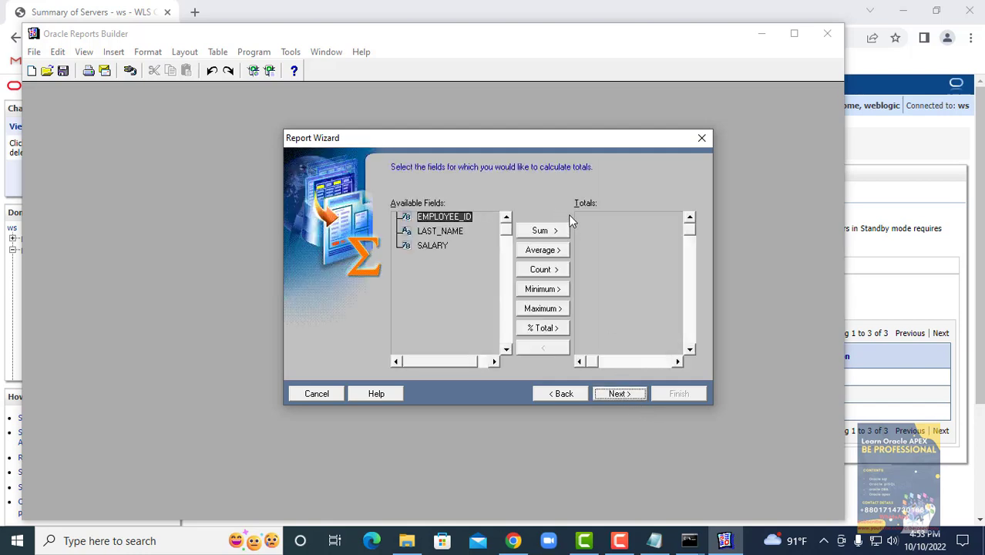
# - Add Sum, Min, Max, Average and % of Total of SALARY plus Count of EMPLOYEE_ID
pyautogui.click(438, 248)
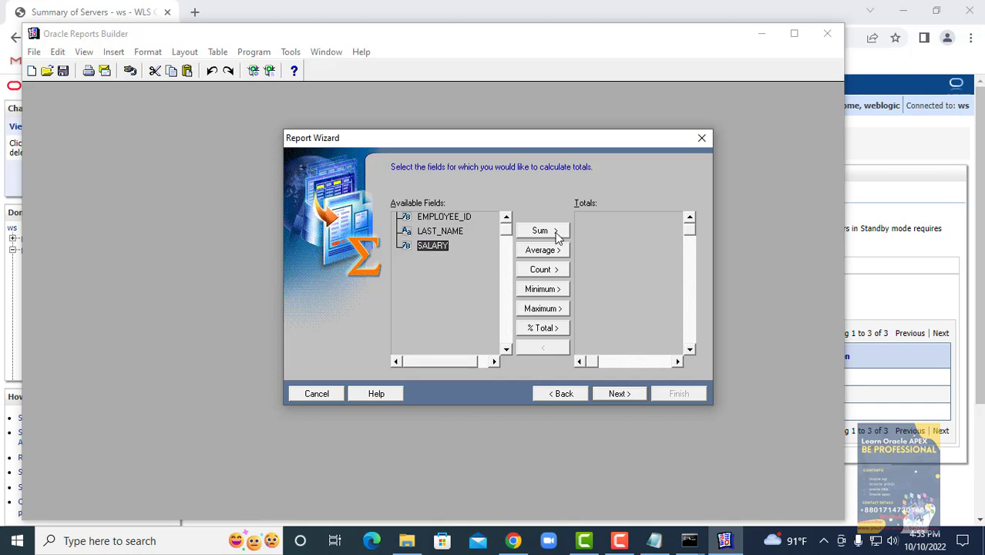
pyautogui.click(544, 231)
pyautogui.click(435, 217)
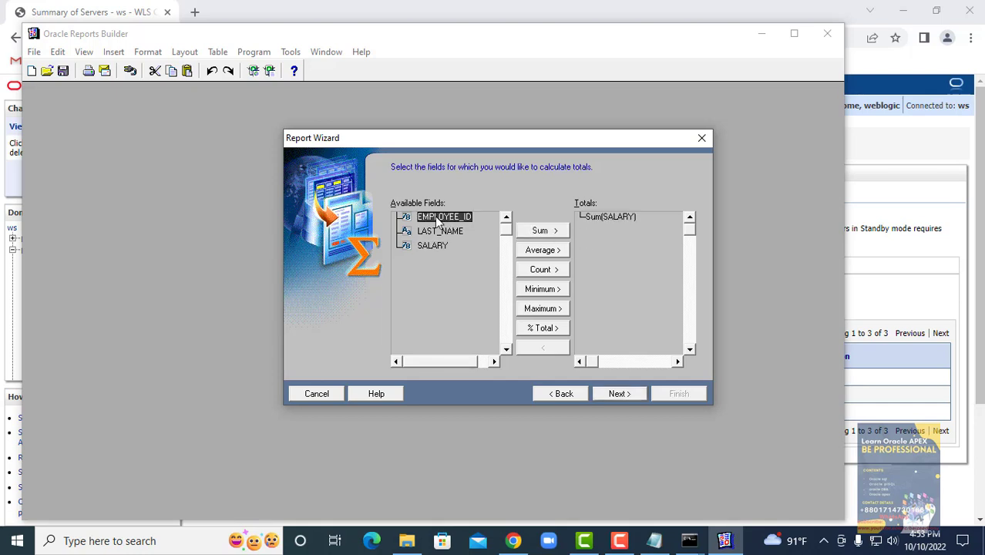
pyautogui.click(548, 273)
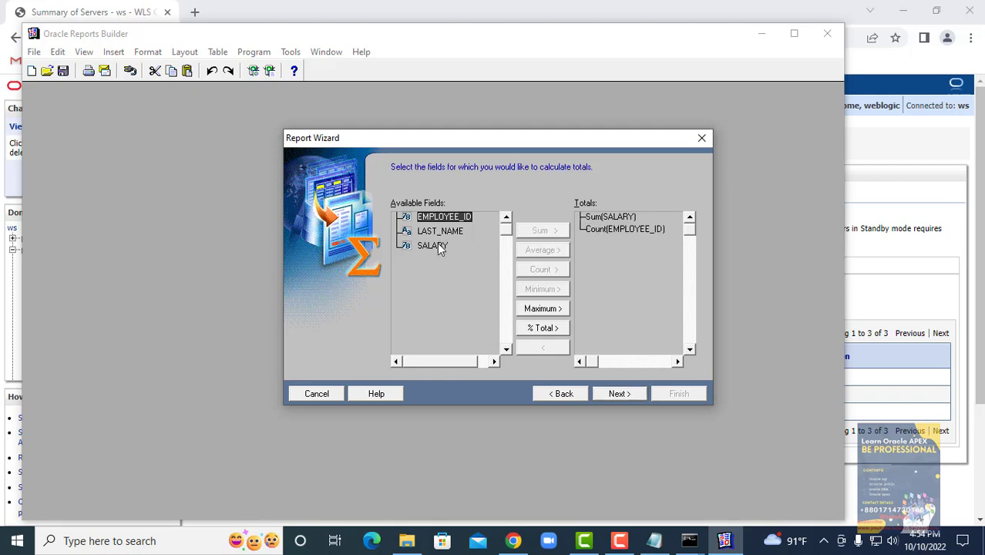
pyautogui.click(435, 245)
pyautogui.click(557, 296)
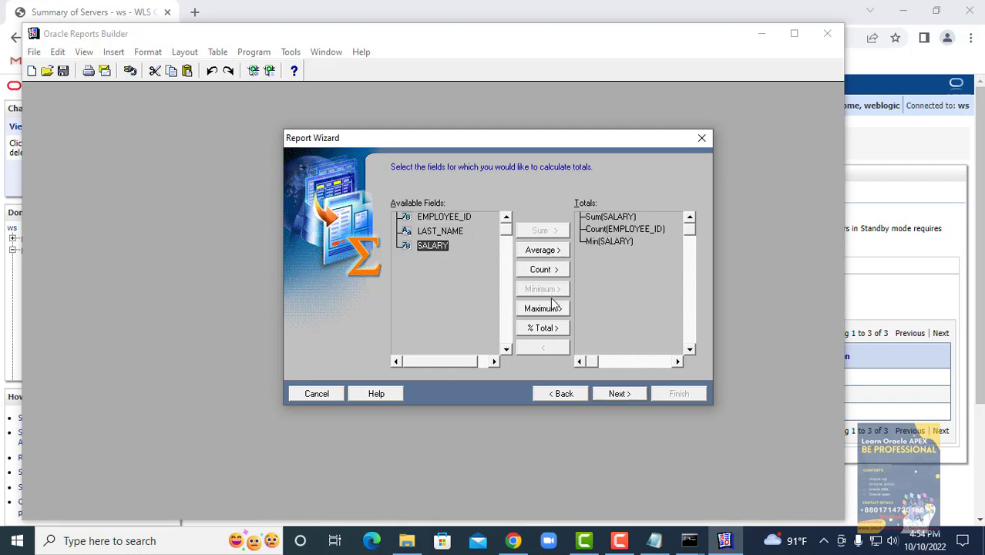
pyautogui.click(541, 309)
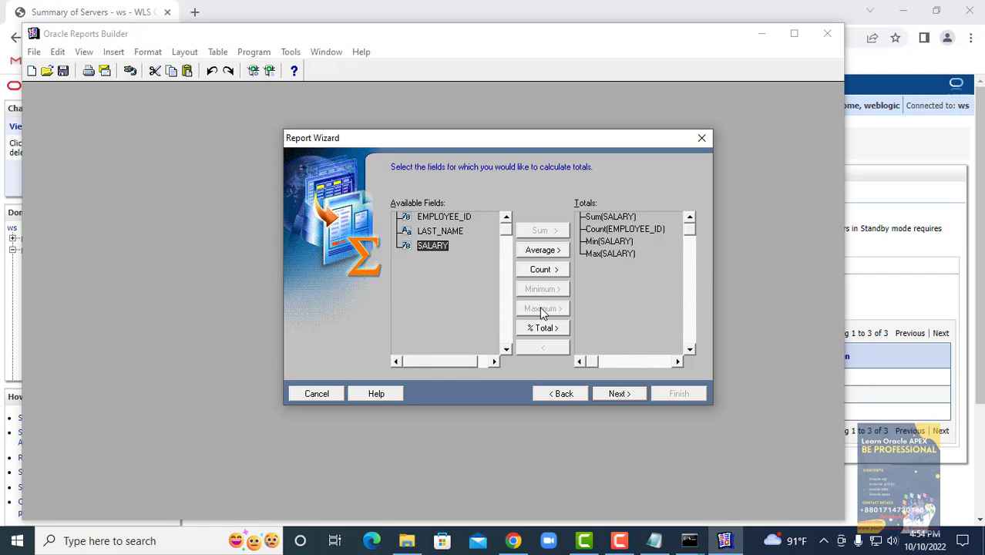
pyautogui.click(544, 252)
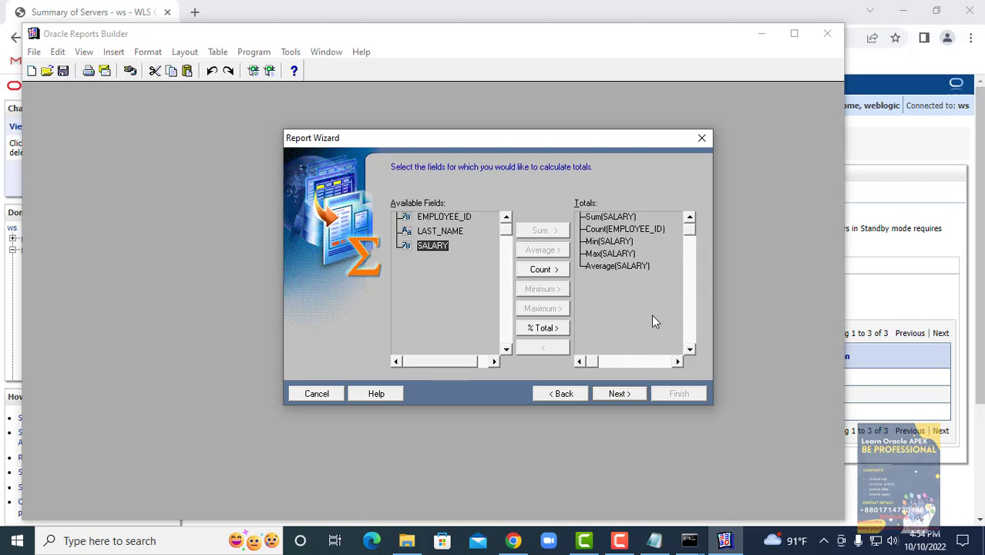
pyautogui.click(536, 329)
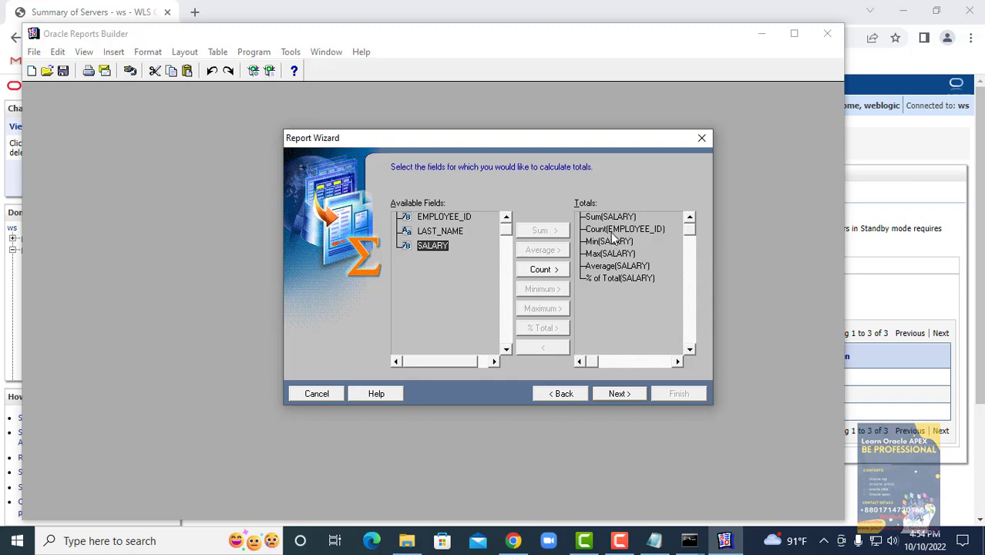
# - Review the default field labels and widths, keeping them unchanged
pyautogui.click(629, 395)
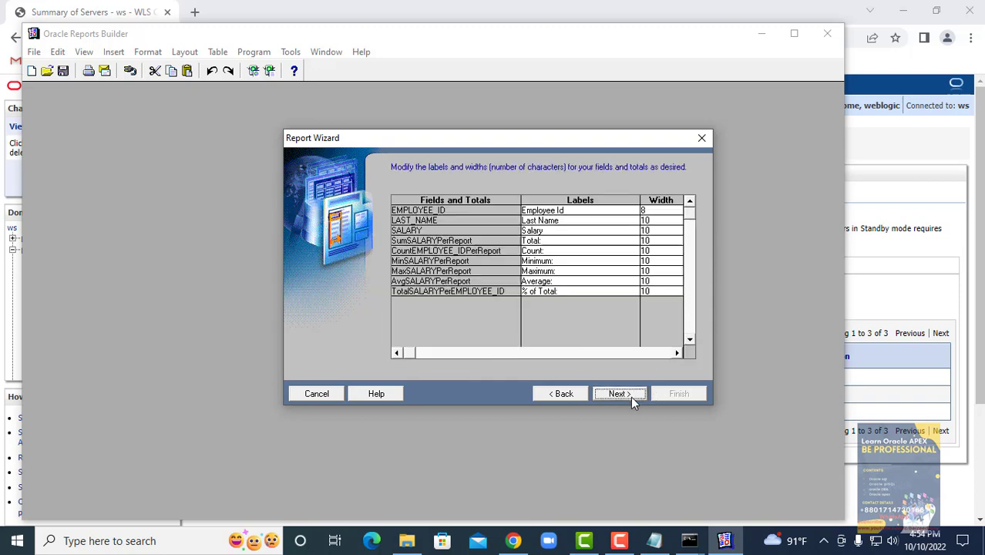
pyautogui.click(631, 396)
pyautogui.click(561, 394)
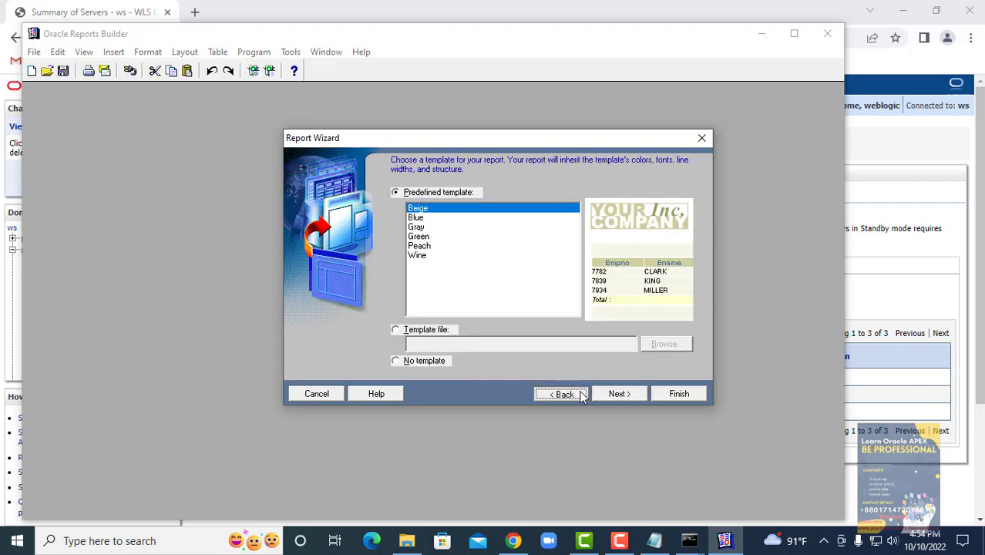
pyautogui.click(571, 209)
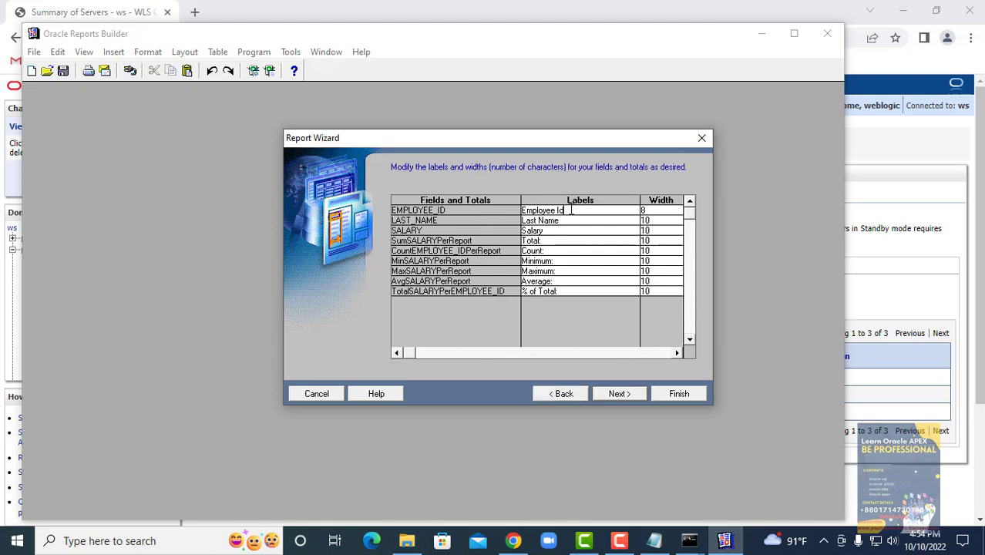
pyautogui.moveTo(588, 210); pyautogui.dragTo(645, 281)
pyautogui.click(632, 390)
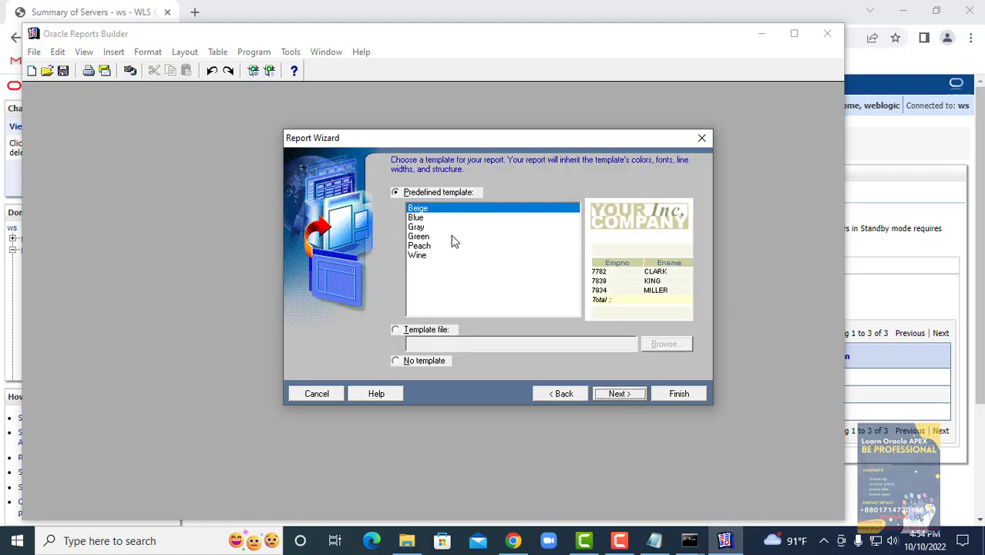
# - Compare the predefined templates, choose Peach, and advance to the final wizard page
pyautogui.click(414, 218)
pyautogui.click(416, 228)
pyautogui.click(417, 237)
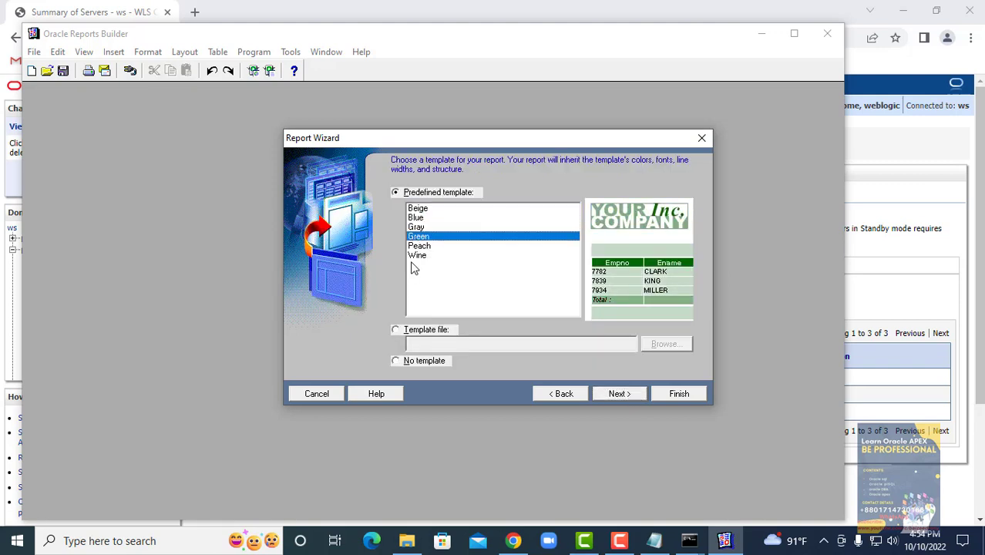
pyautogui.click(419, 247)
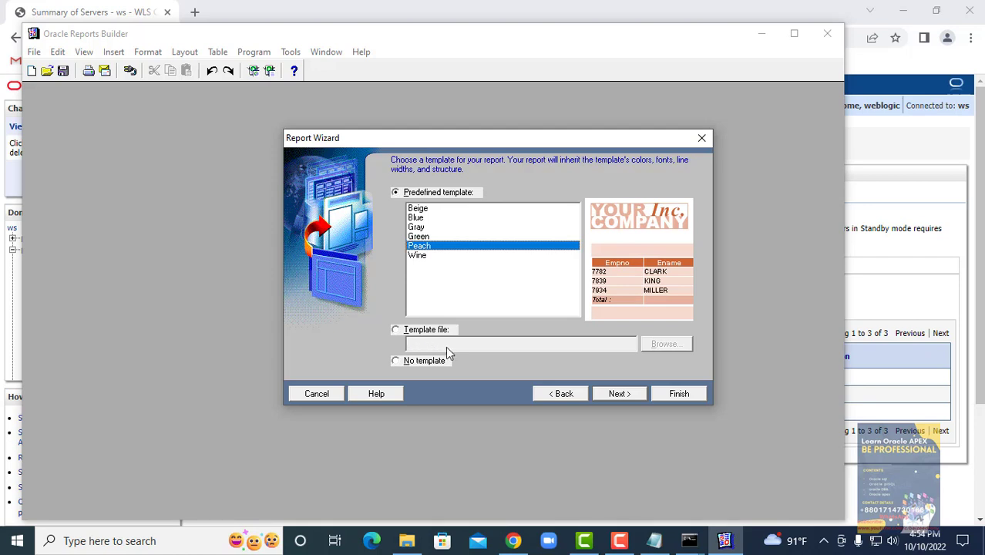
pyautogui.click(395, 330)
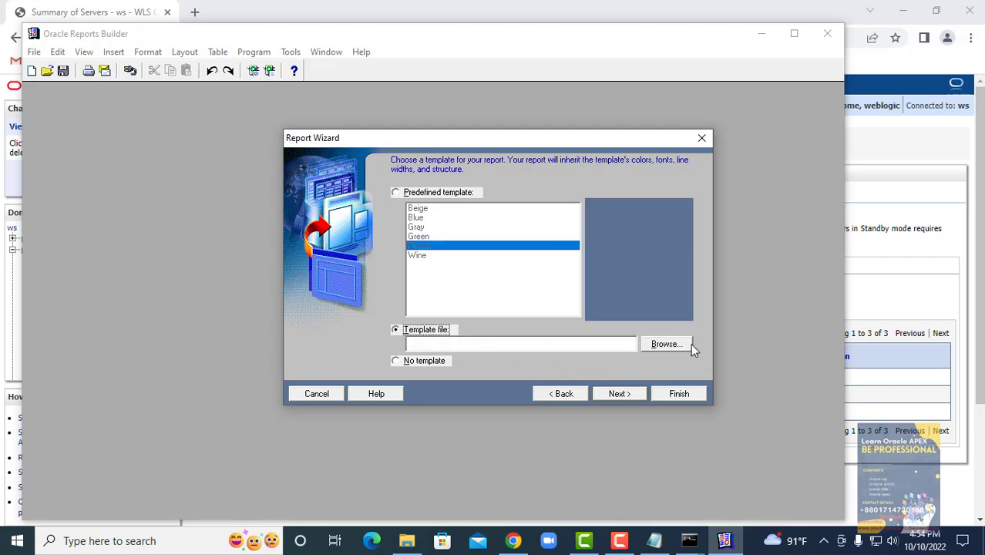
pyautogui.click(408, 193)
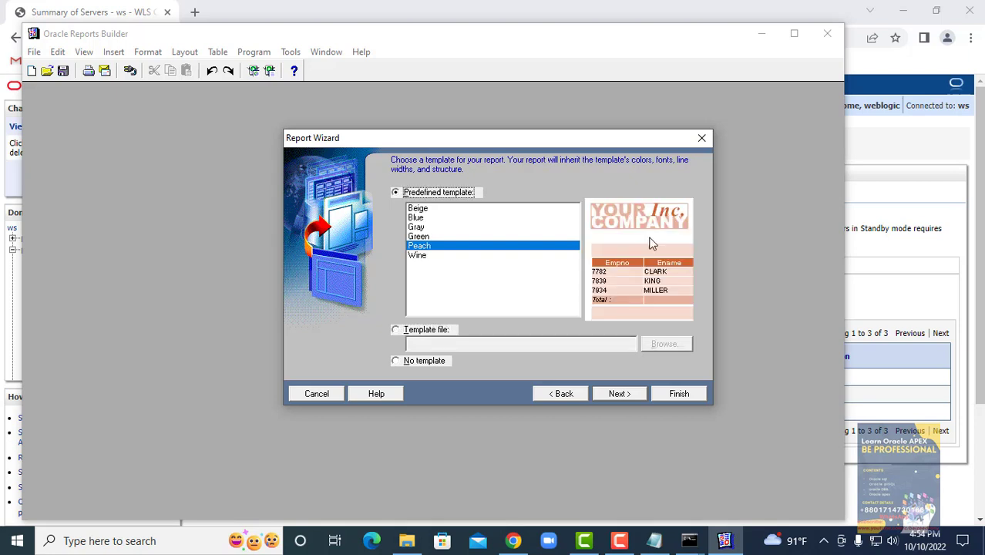
pyautogui.click(625, 395)
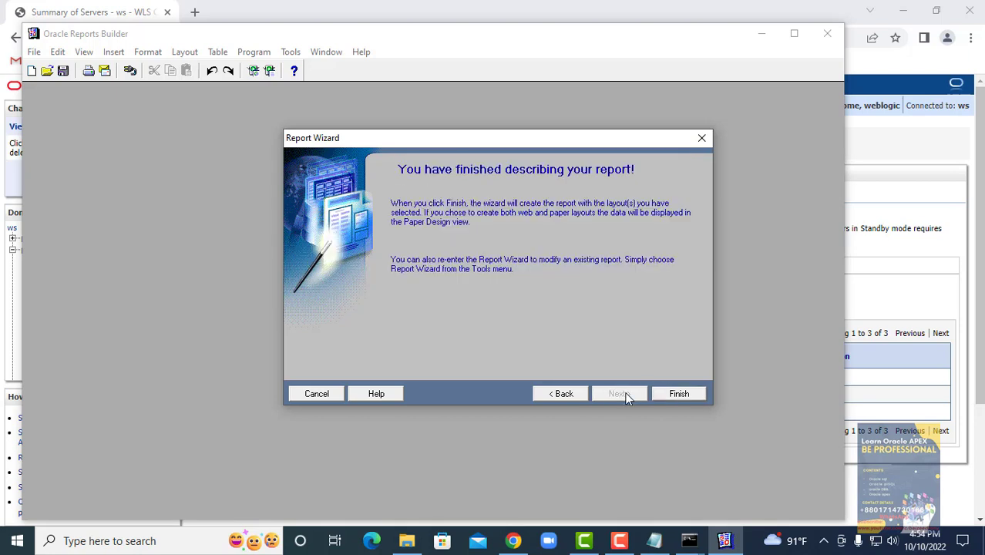
# - Finish the wizard and dismiss the REP-50140 and REP-6203 error dialogs
pyautogui.click(668, 397)
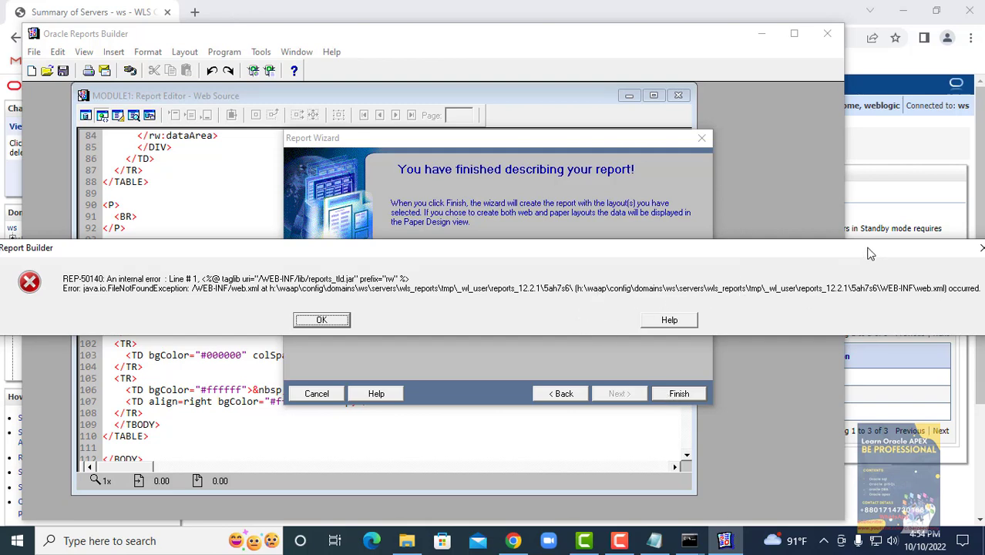
pyautogui.moveTo(867, 255); pyautogui.dragTo(740, 254)
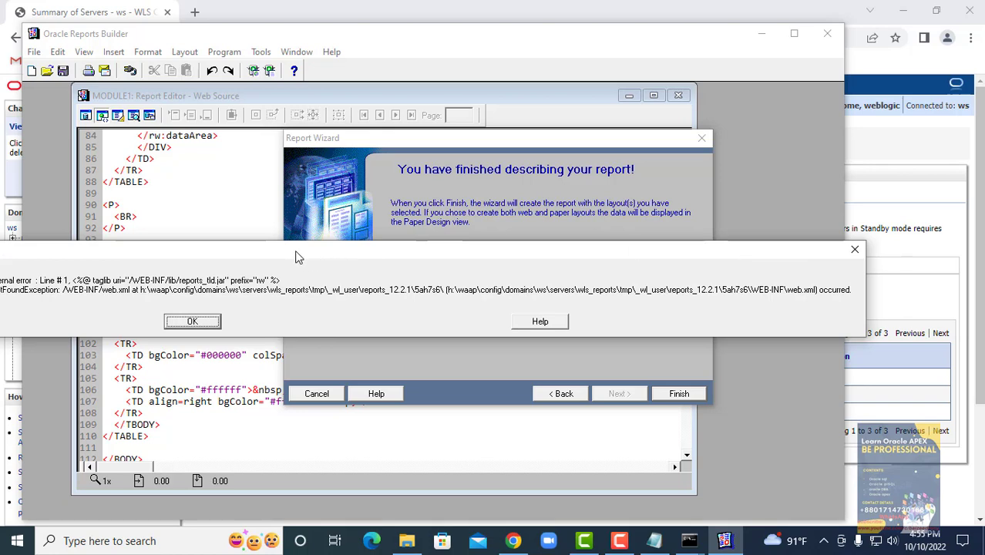
pyautogui.moveTo(295, 252); pyautogui.dragTo(472, 193)
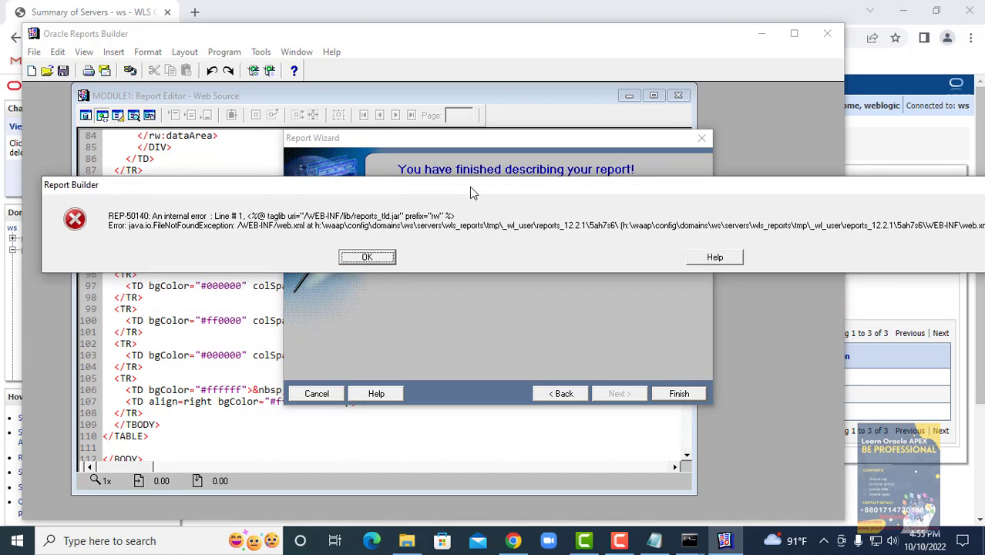
pyautogui.click(362, 262)
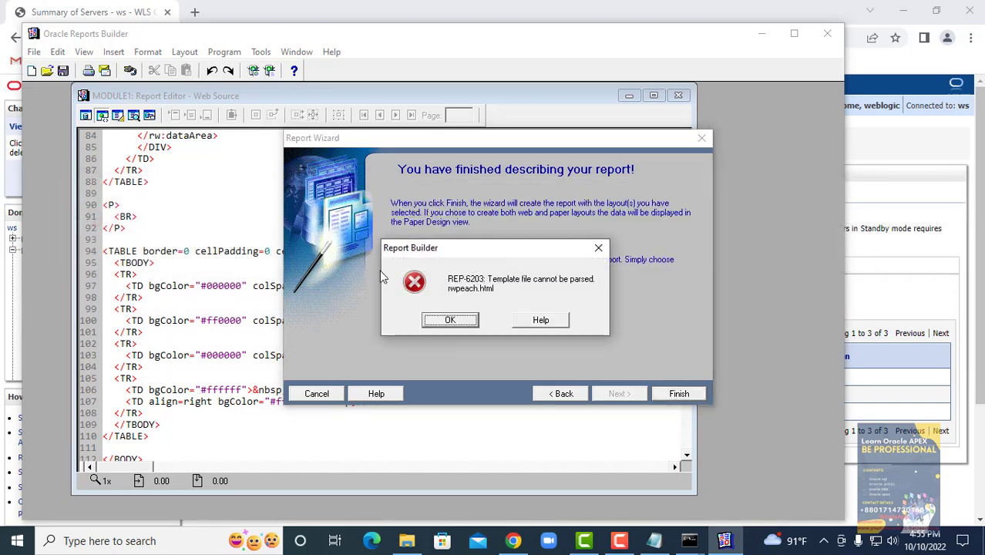
pyautogui.click(450, 322)
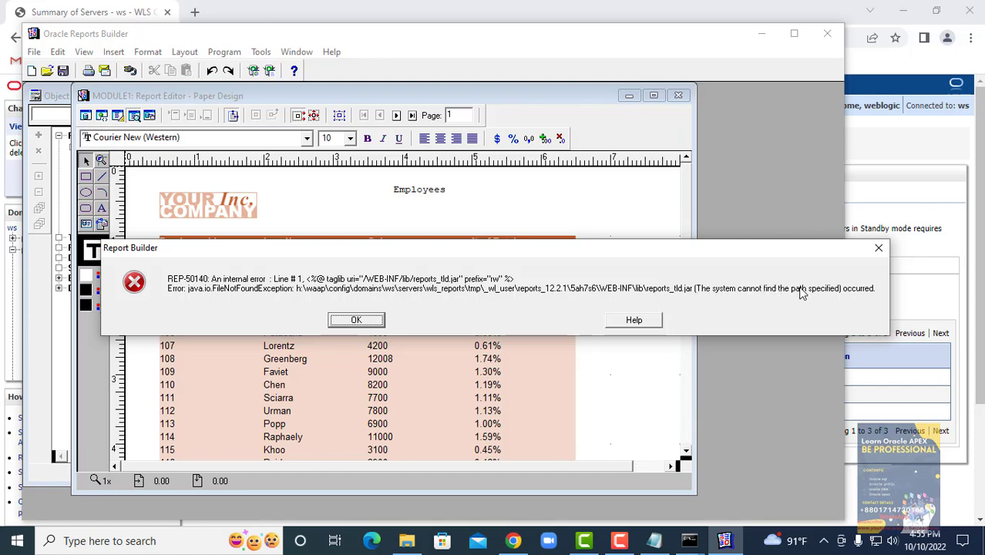
pyautogui.click(374, 324)
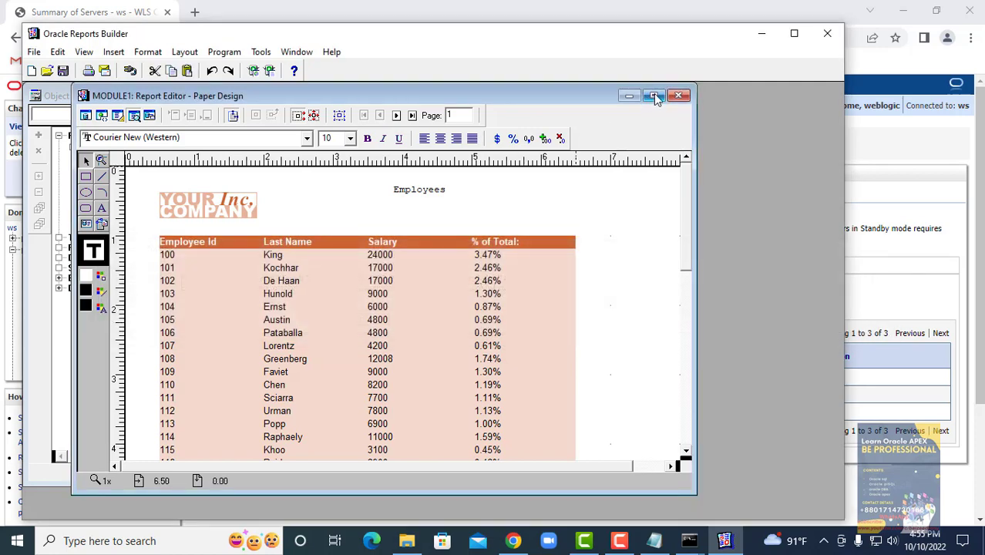
# - Maximize the editor, check the salary summary fields in Paper Layout, then return to Paper Design
pyautogui.click(795, 33)
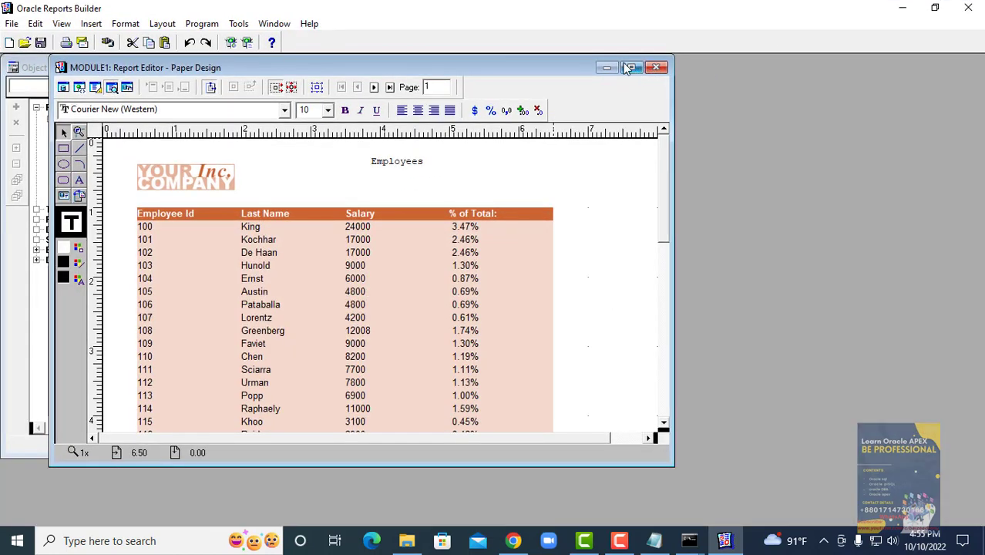
pyautogui.click(631, 67)
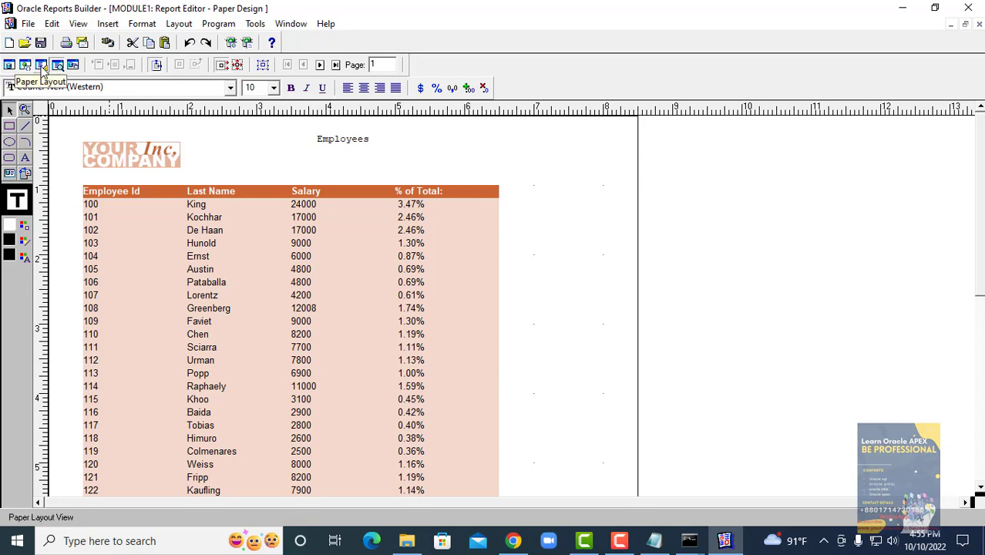
pyautogui.click(41, 65)
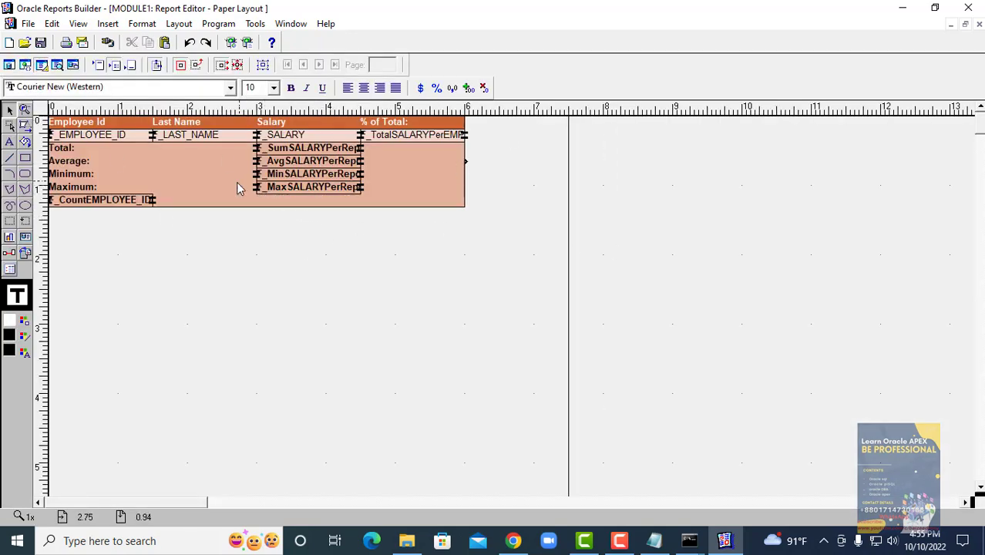
pyautogui.click(284, 161)
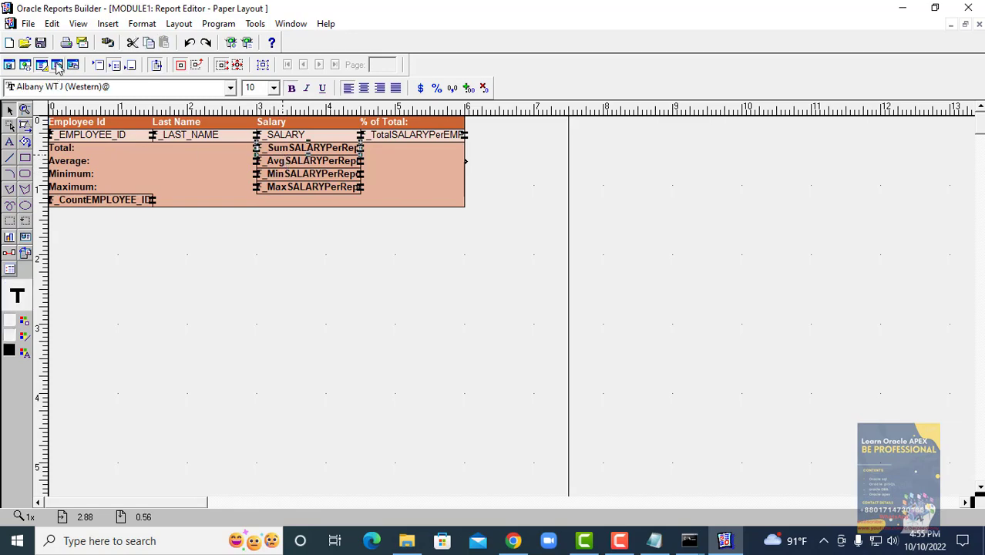
pyautogui.click(58, 67)
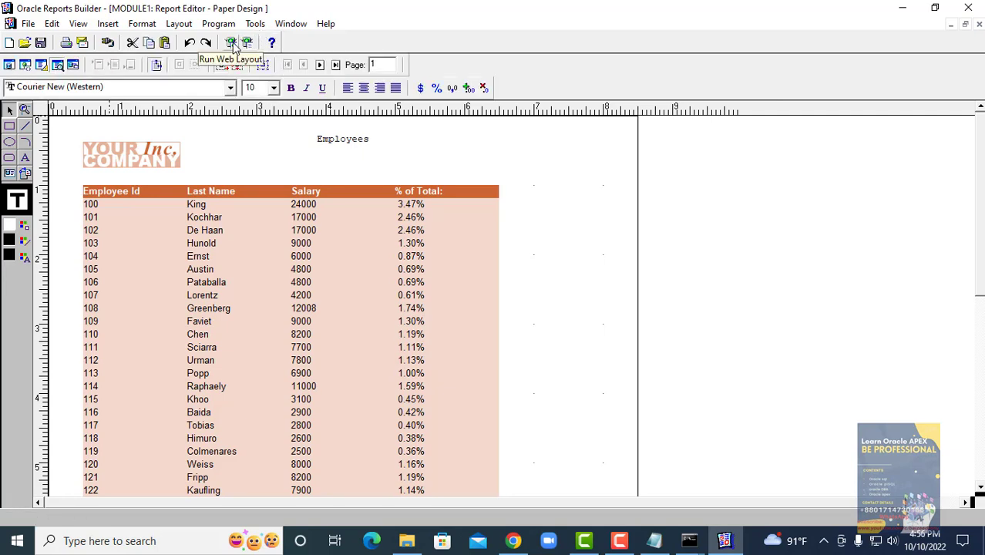
# - Run the report in Web Layout and dismiss the REP-50140 error
pyautogui.click(233, 44)
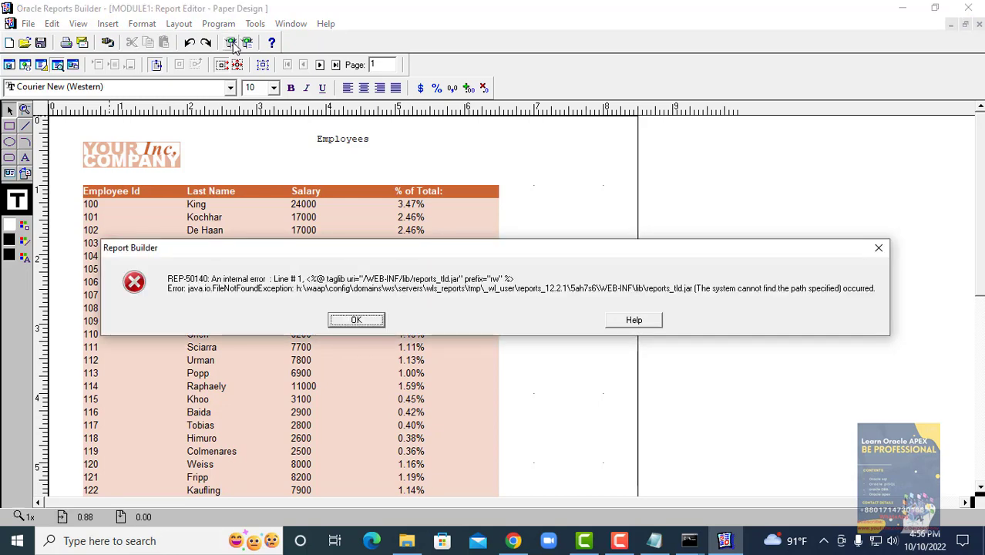
pyautogui.click(377, 317)
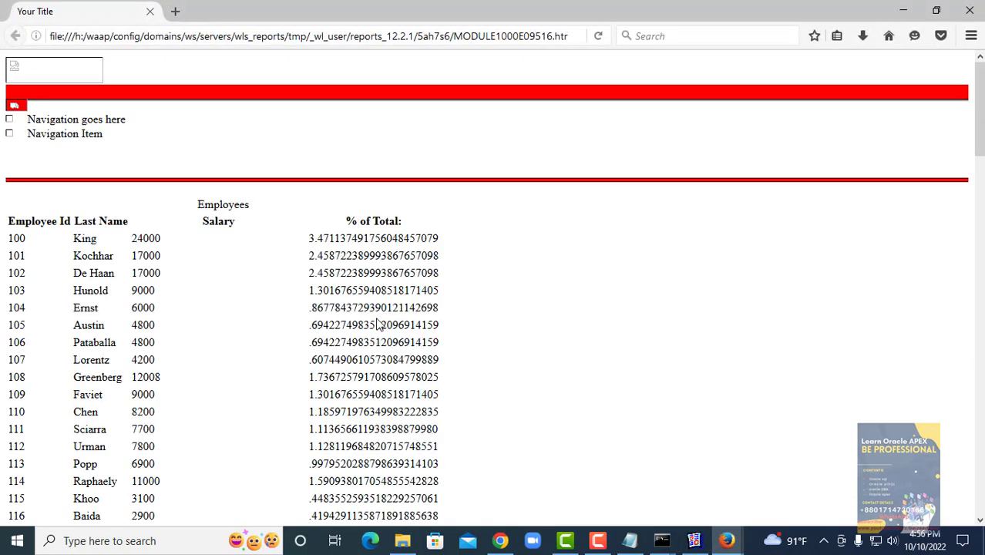
# - Scroll down to the report's summaries and highlight the Total: 691416 line
pyautogui.scroll(-20, 359, 324)
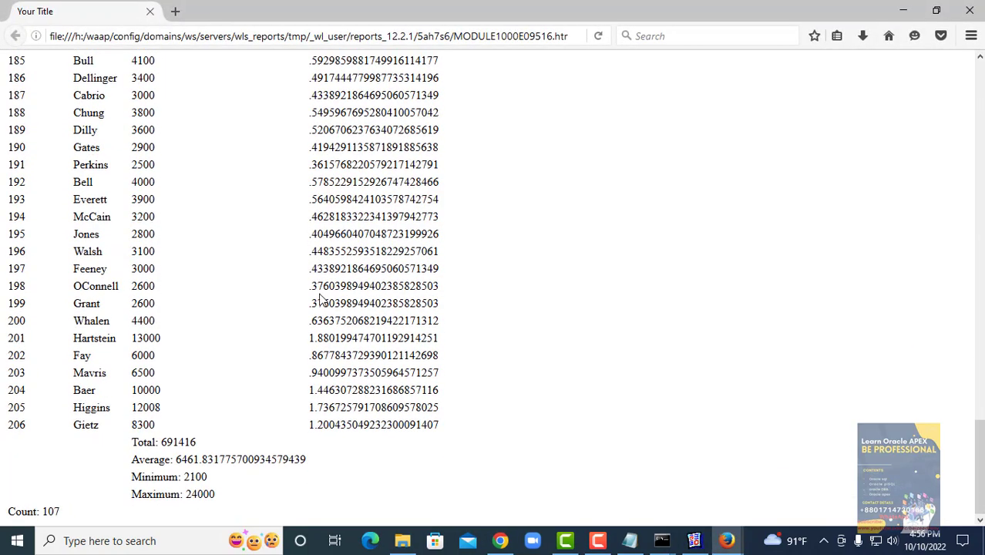
pyautogui.scroll(20, 273, 288)
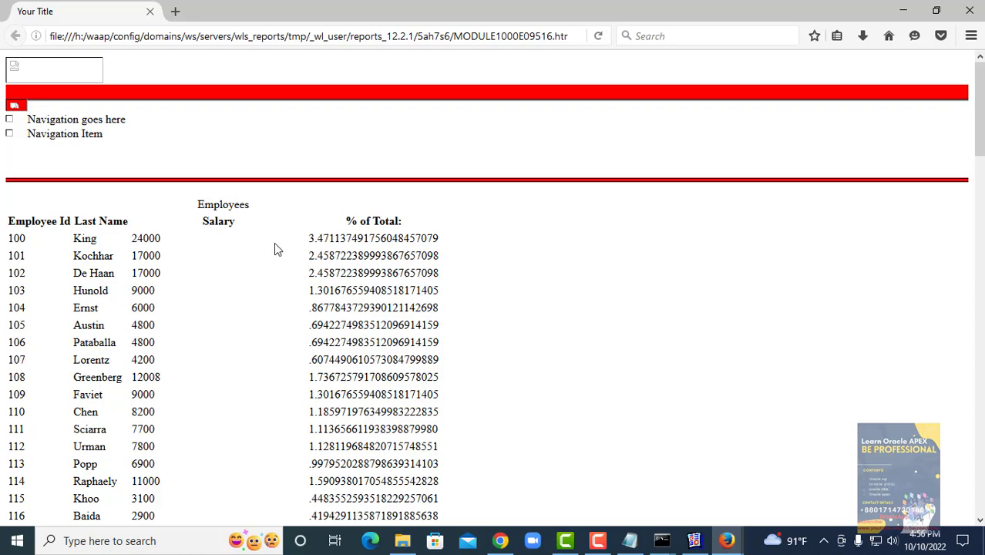
pyautogui.scroll(-20, 274, 243)
pyautogui.scroll(-2, 279, 287)
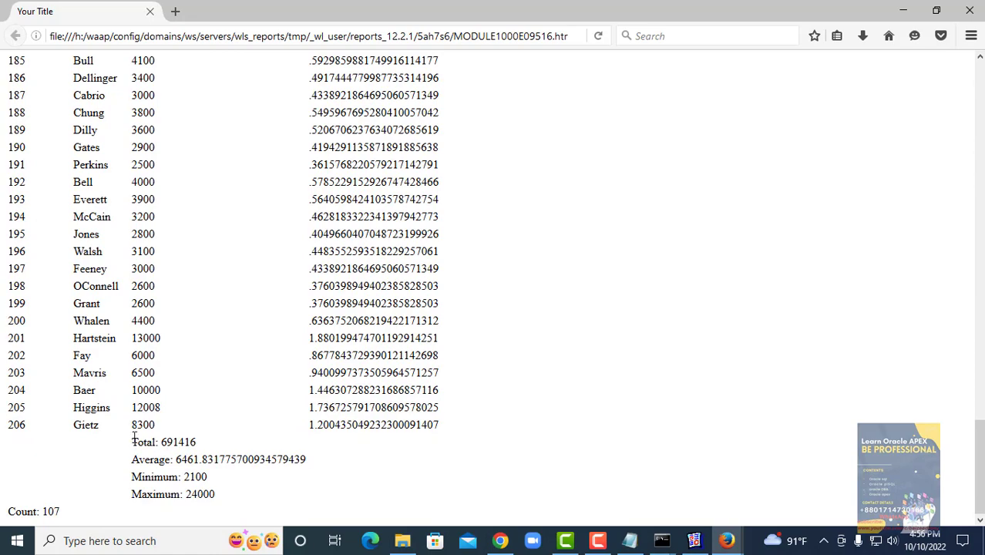
pyautogui.moveTo(132, 442); pyautogui.dragTo(199, 446)
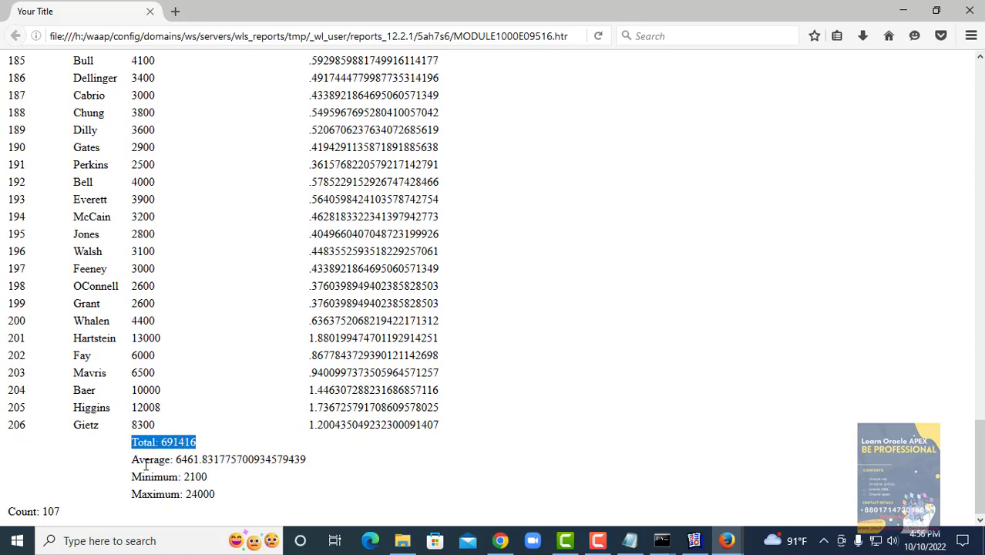
pyautogui.scroll(20, 160, 362)
pyautogui.scroll(10, 159, 354)
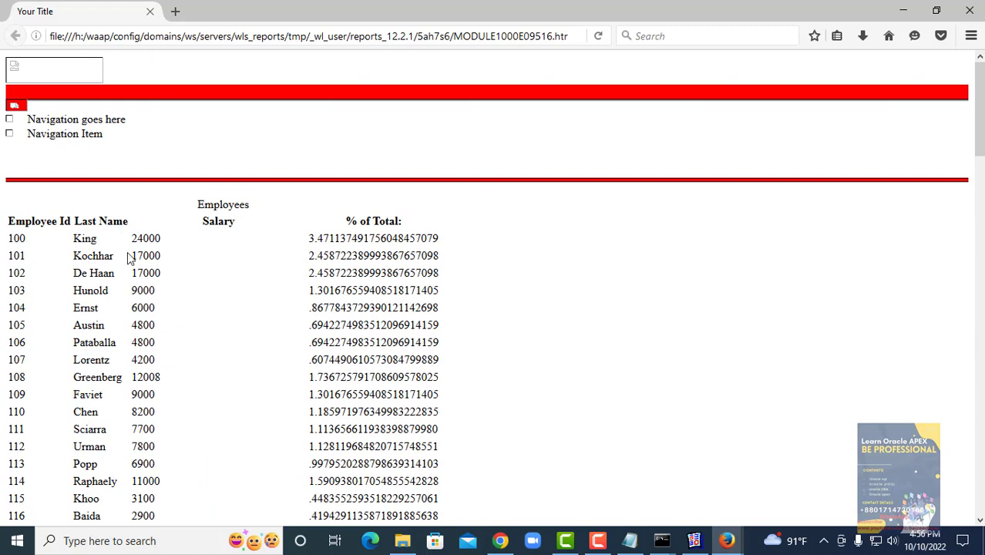
# - Inspect the Employee Id heading and employee 100's % of Total value, then close the window
pyautogui.moveTo(9, 221); pyautogui.dragTo(35, 222)
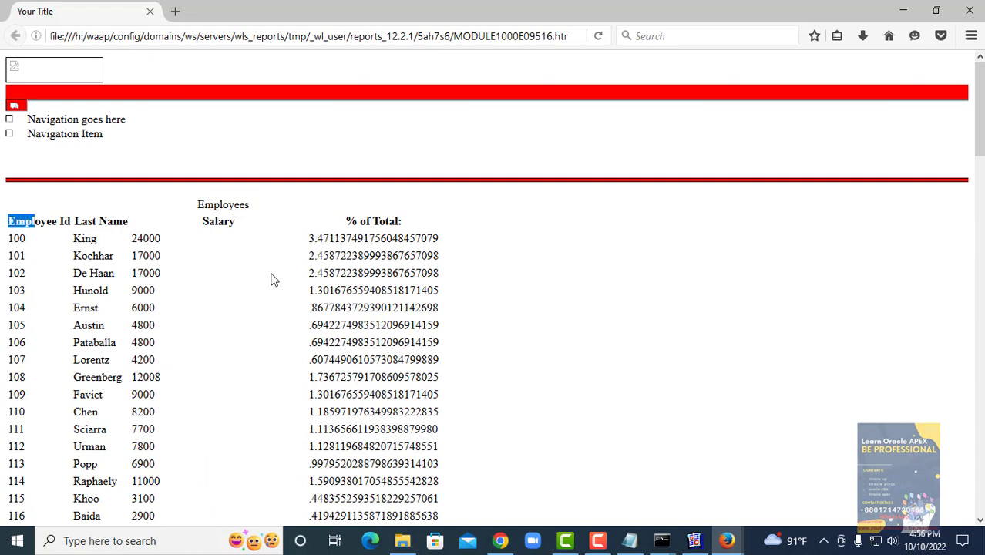
pyautogui.click(303, 280)
pyautogui.moveTo(309, 239); pyautogui.dragTo(441, 244)
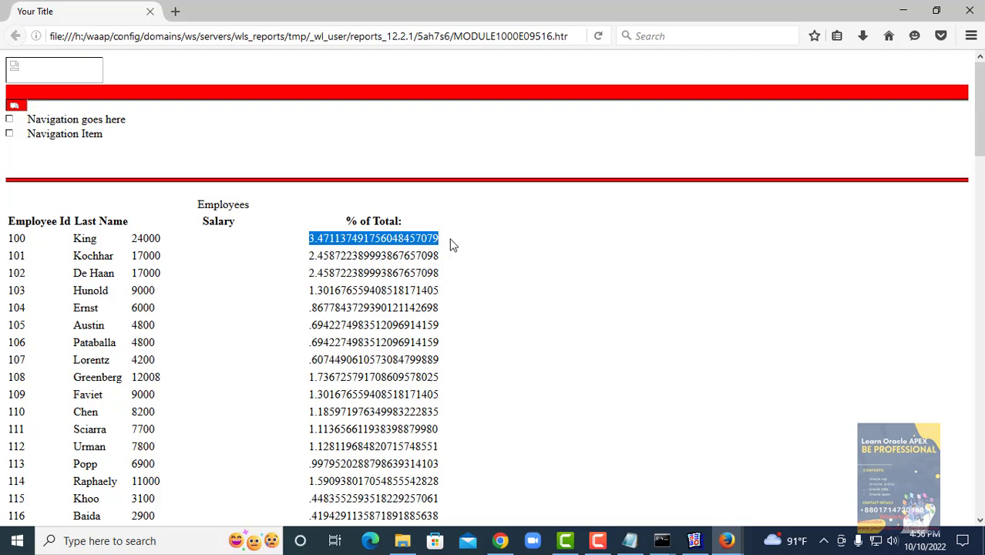
pyautogui.click(468, 246)
pyautogui.scroll(-10, 466, 245)
pyautogui.scroll(-15, 466, 245)
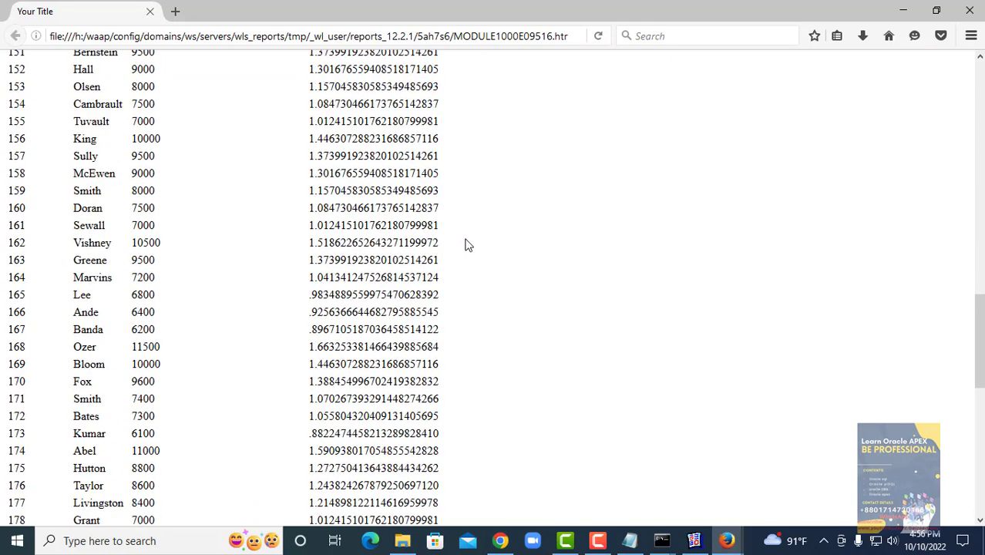
pyautogui.click(968, 10)
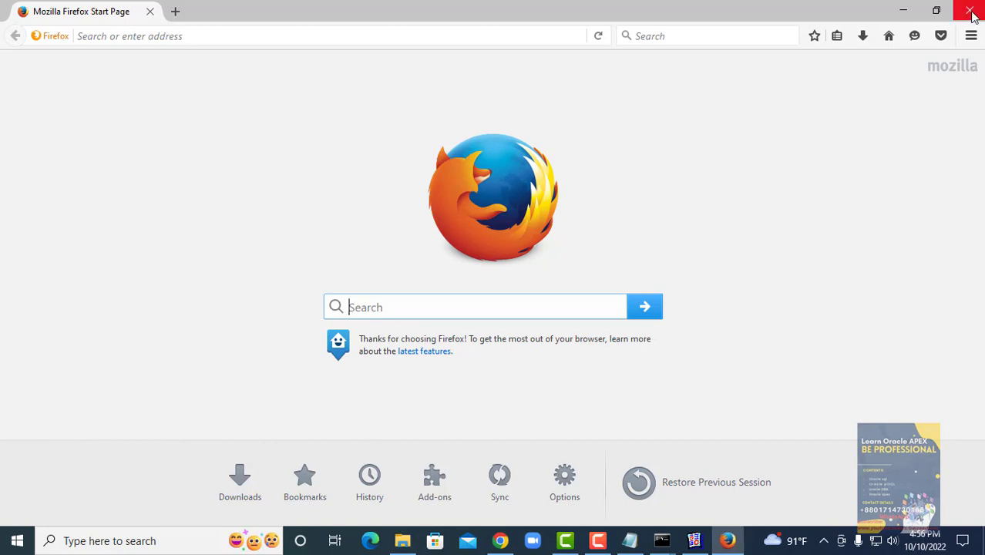
# - Close the Firefox start page and rerun the Web Layout, dismissing the REP-50140 error
pyautogui.click(969, 8)
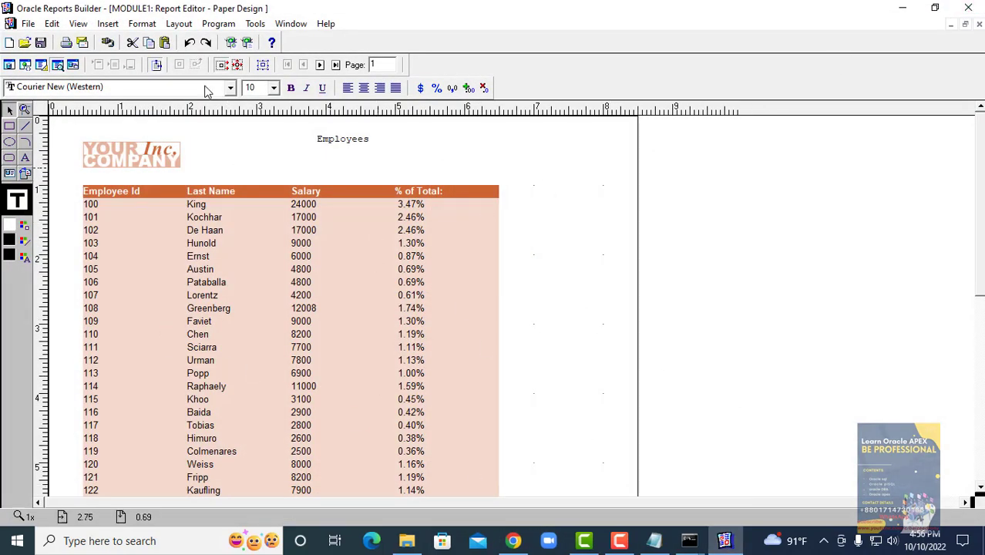
pyautogui.click(236, 43)
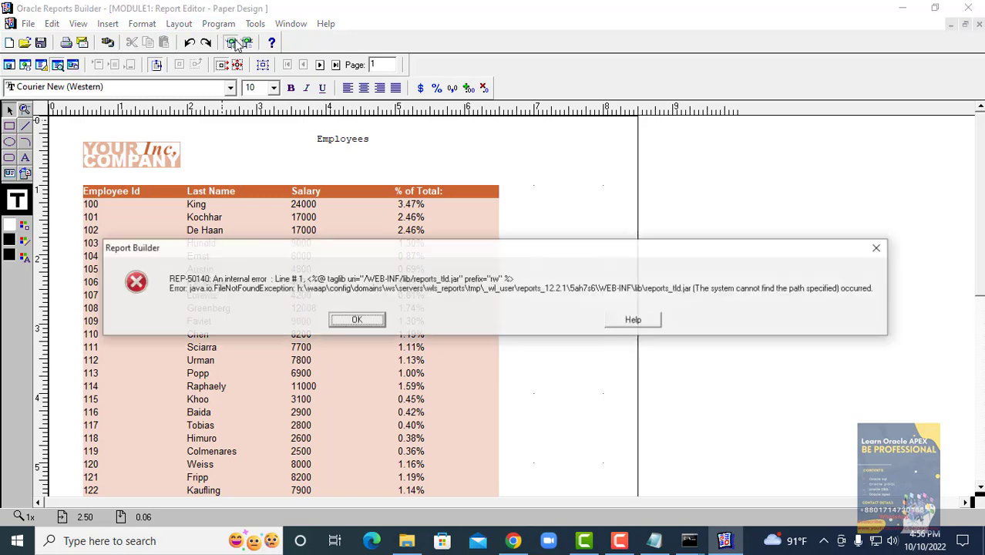
pyautogui.click(348, 320)
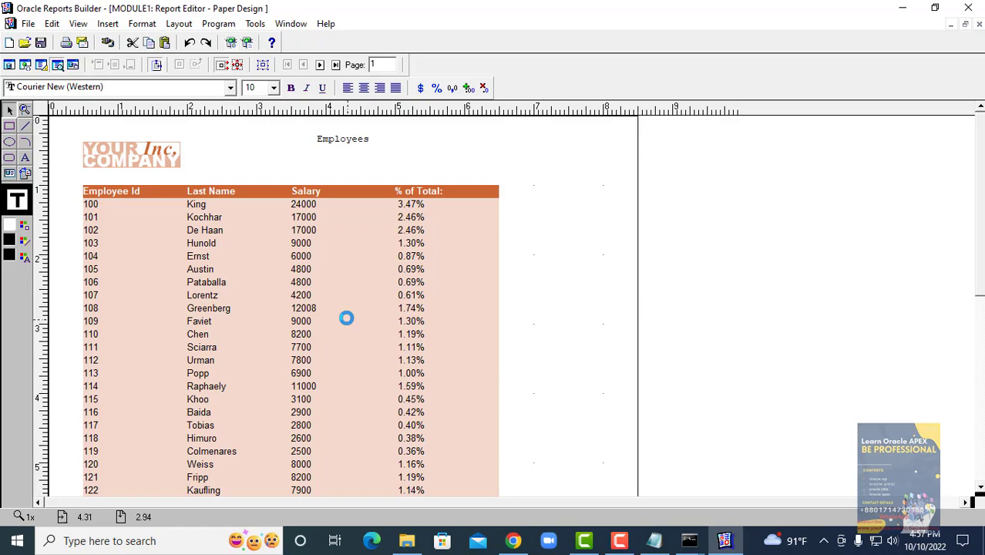
pyautogui.scroll(-20, 425, 202)
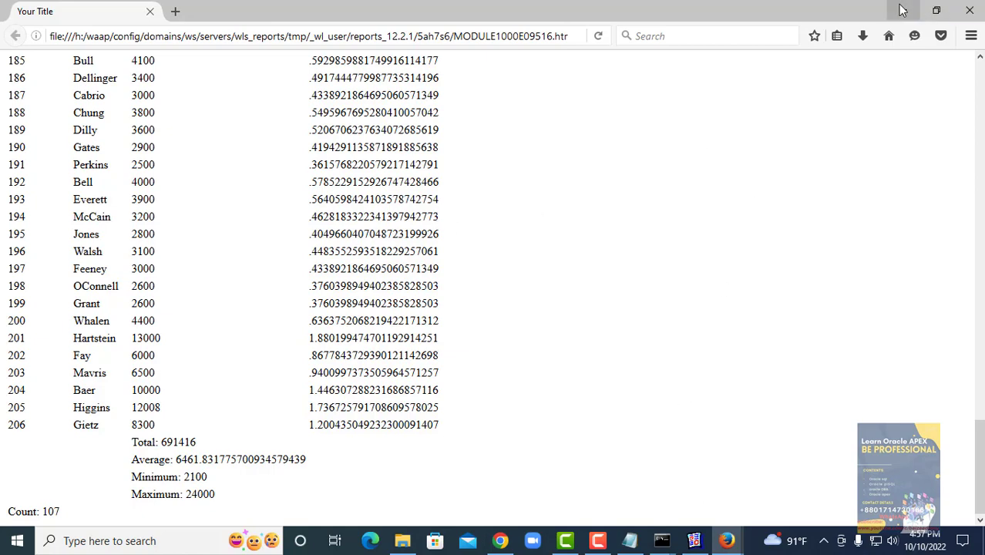
# - Close the report output and leftover Firefox page, then minimize Reports Builder
pyautogui.click(971, 8)
pyautogui.click(970, 7)
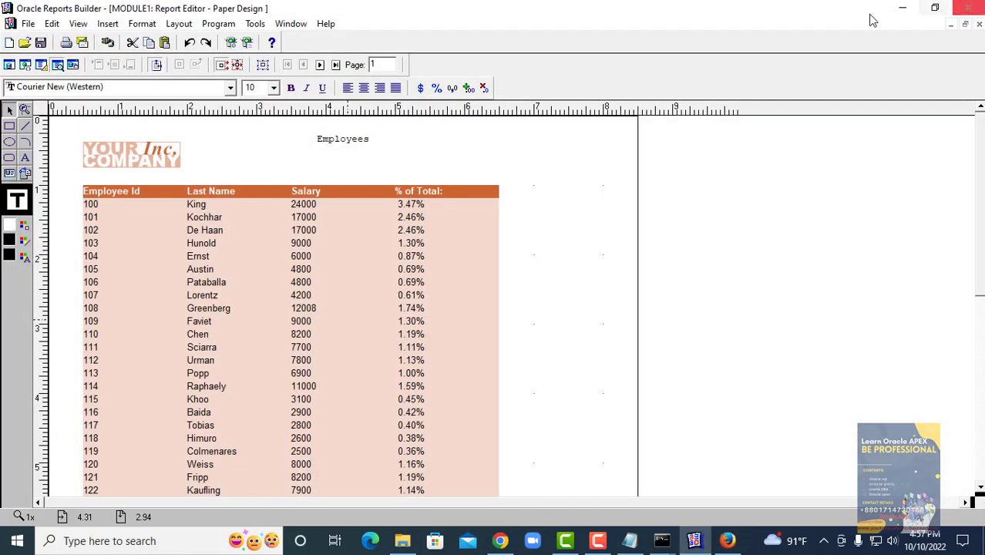
pyautogui.click(903, 8)
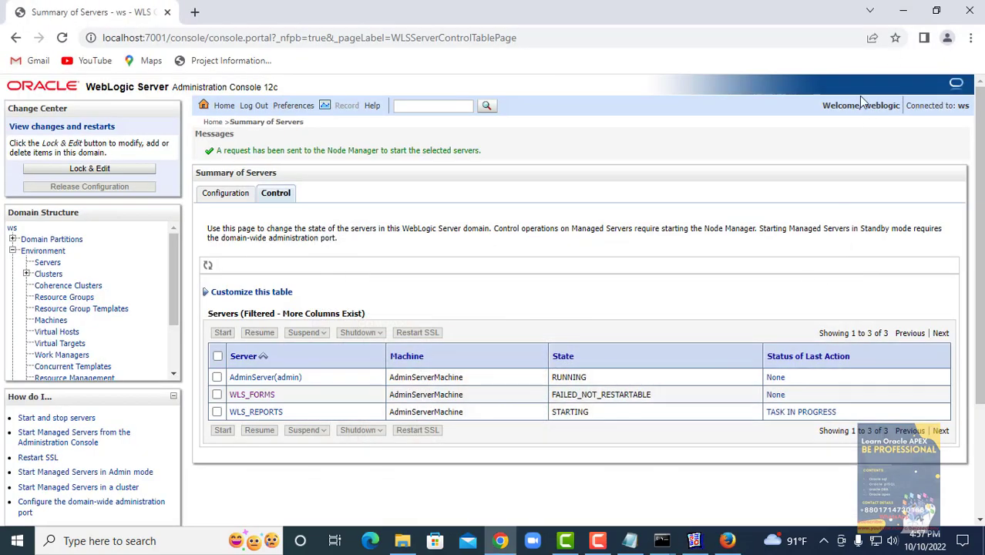
# - Minimize the console, refresh the desktop, and launch Form Builder from the frmbld.exe shortcut
pyautogui.click(903, 10)
pyautogui.rightClick(741, 76)
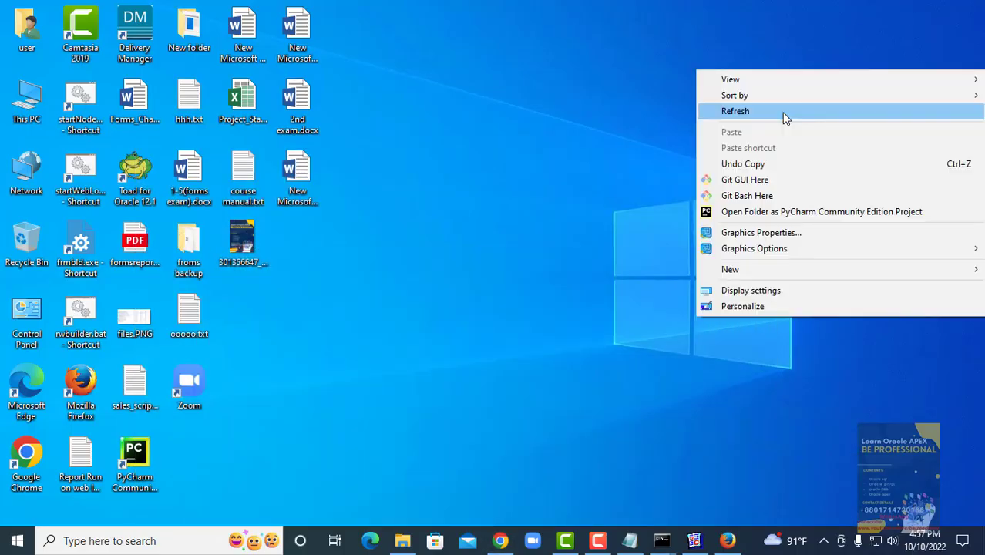
pyautogui.click(757, 114)
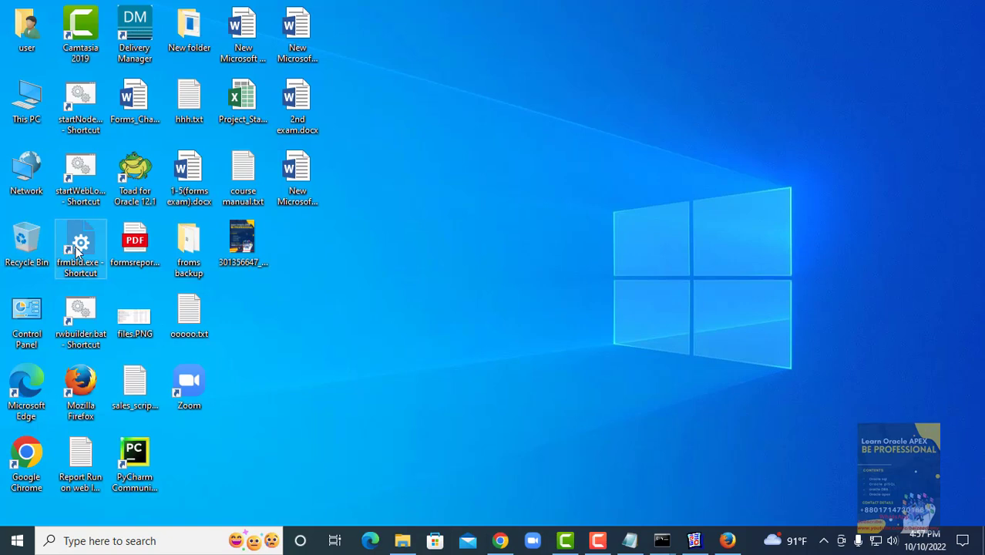
pyautogui.doubleClick(77, 250)
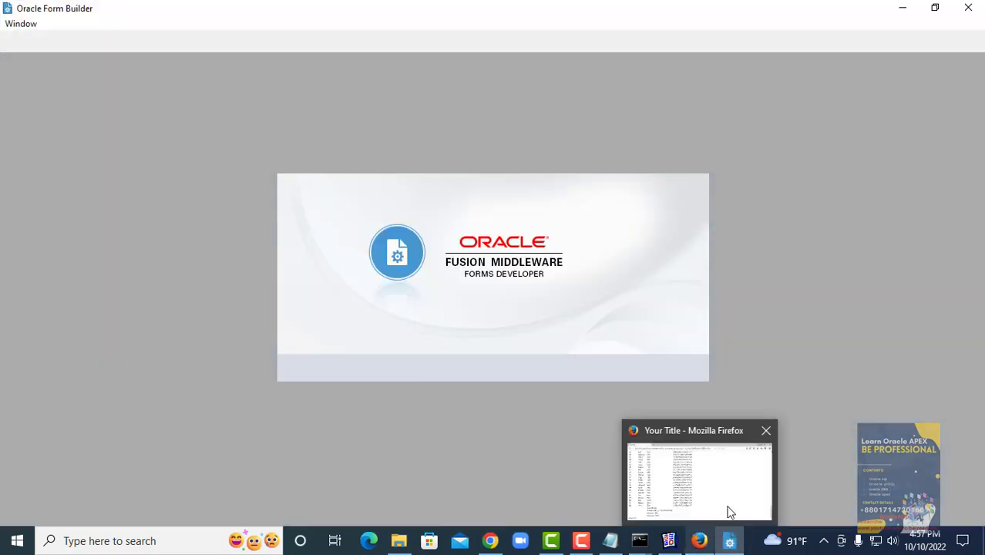
# - Close the Firefox report window and bring Reports Builder back to the front
pyautogui.click(734, 494)
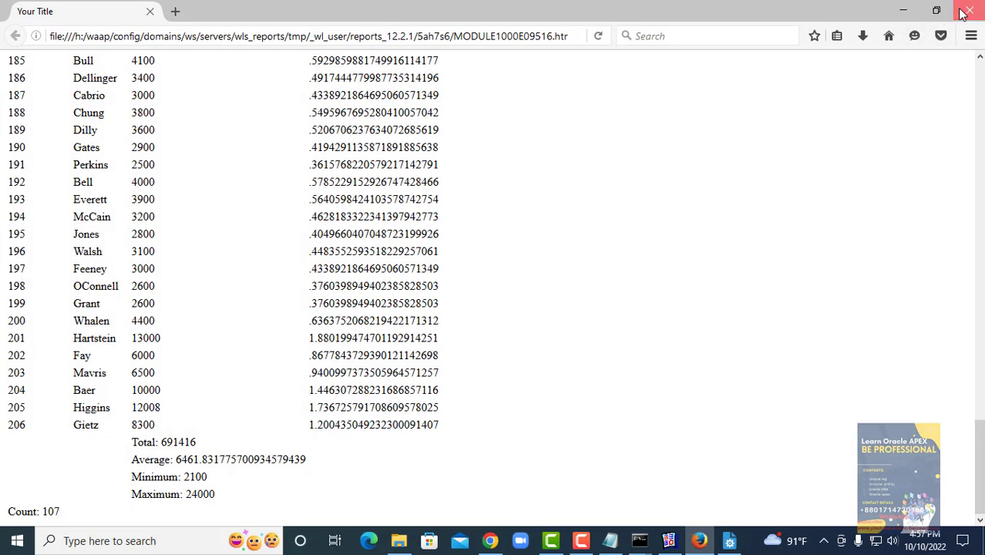
pyautogui.click(970, 11)
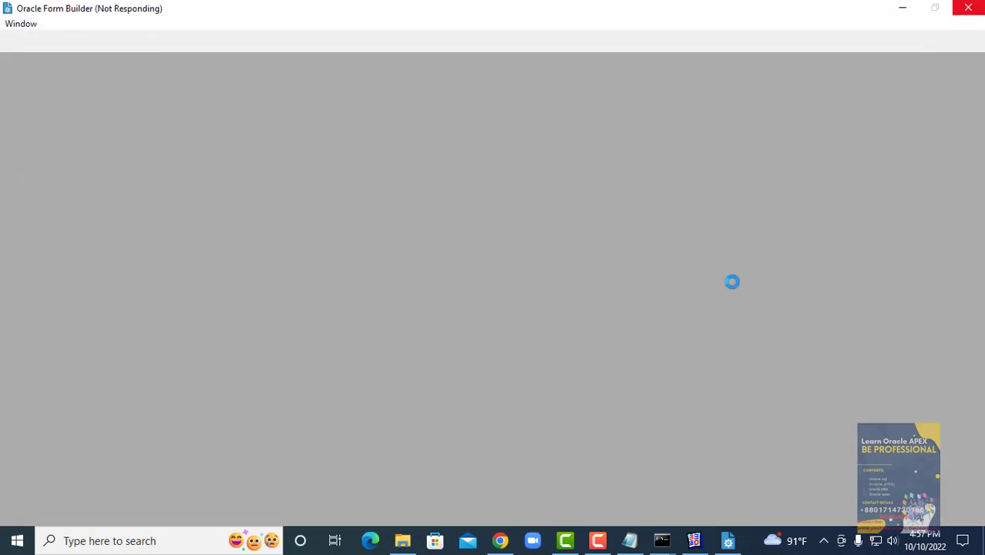
pyautogui.click(695, 540)
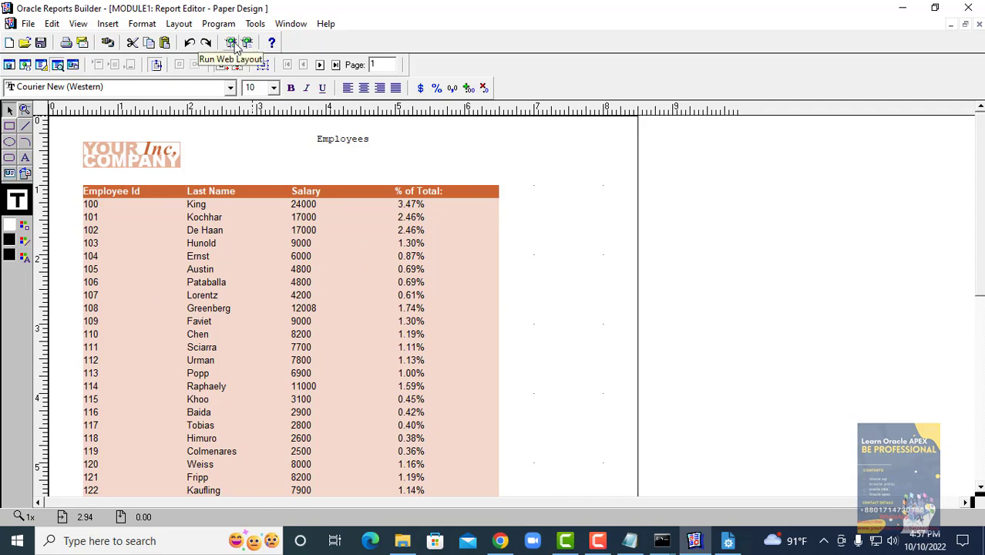
# - Rerun the employee report's web layout, then move to Form Builder's MODULE1 object navigator
pyautogui.click(236, 48)
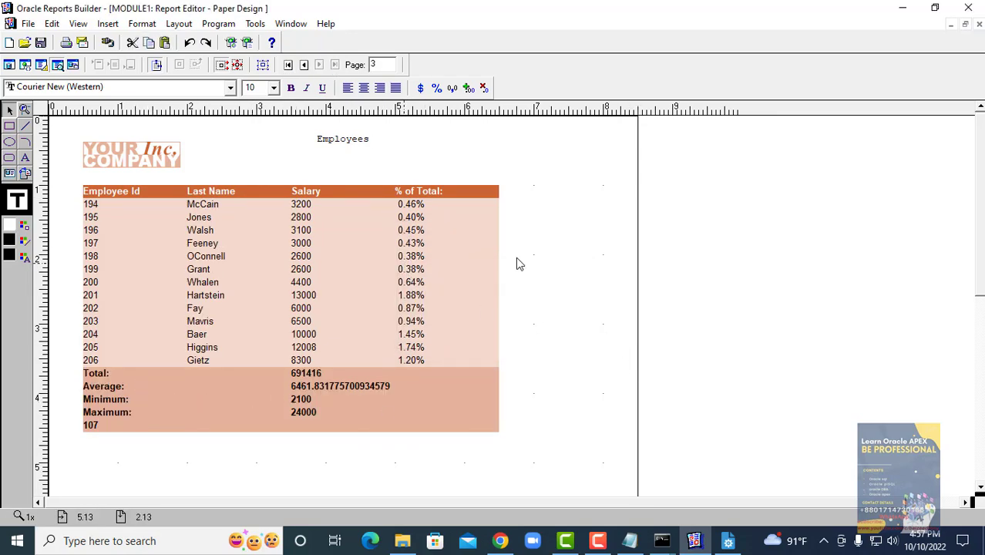
pyautogui.click(728, 541)
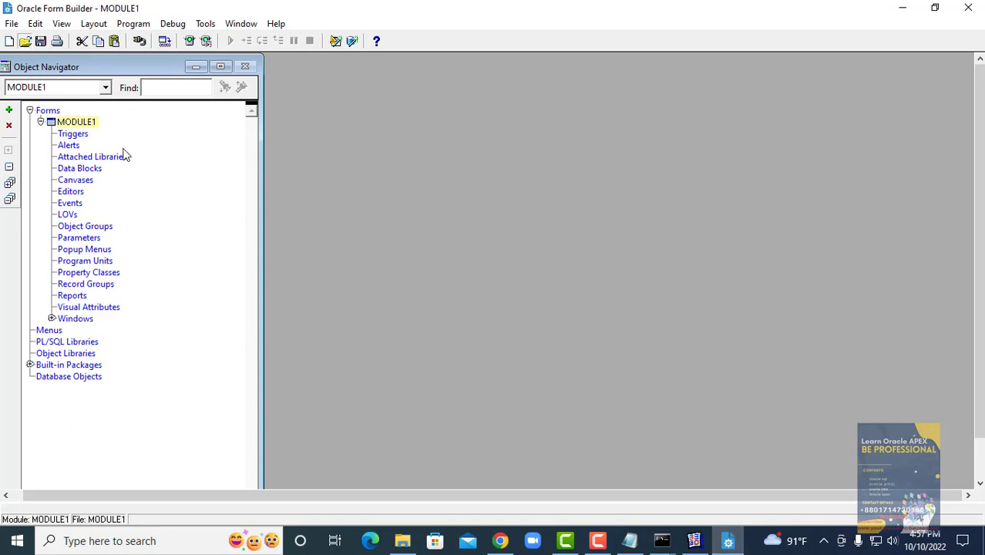
# - Look for the form in the Open dialog, browsing the waap and myforms12c folders
pyautogui.hotkey('ctrl', 'o')
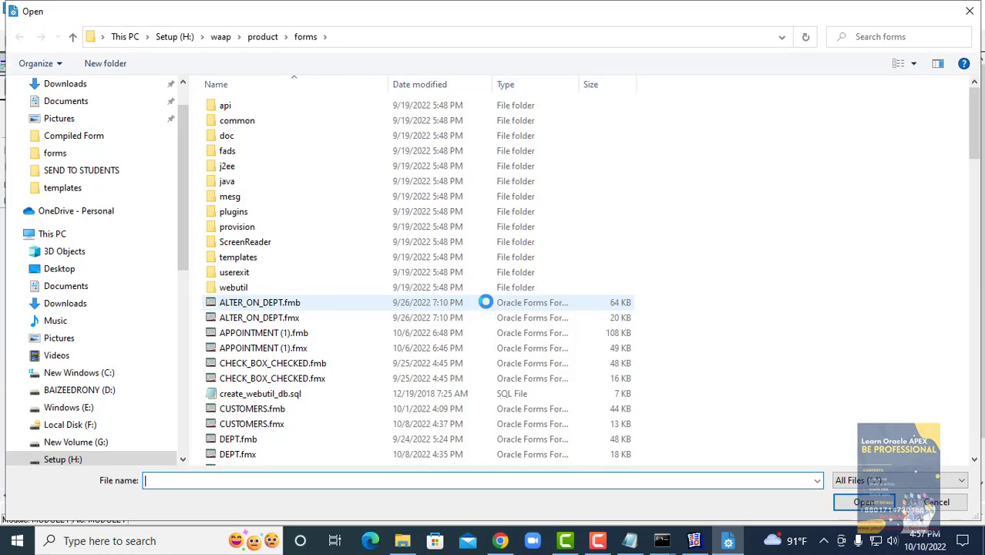
pyautogui.scroll(-6, 365, 357)
pyautogui.scroll(6, 368, 359)
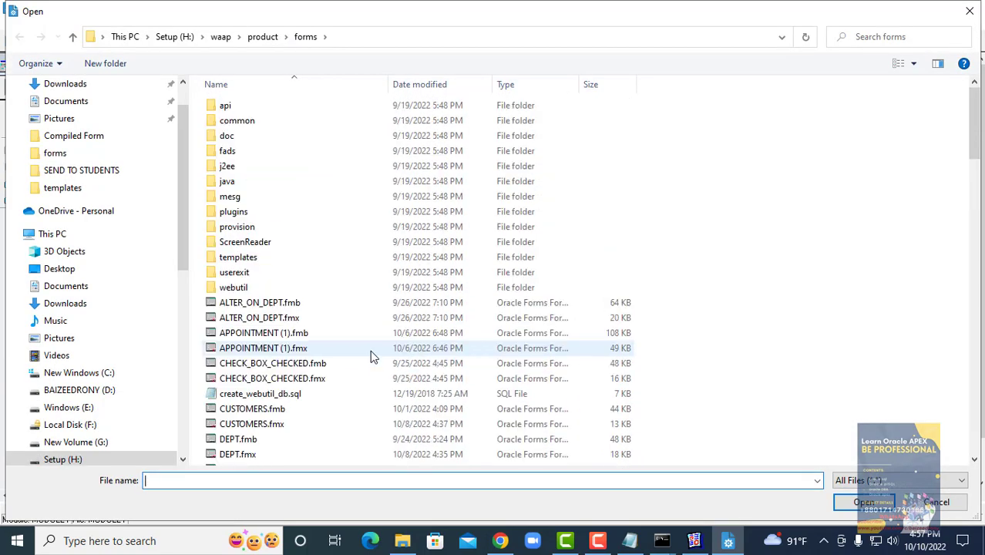
pyautogui.click(224, 38)
pyautogui.click(246, 152)
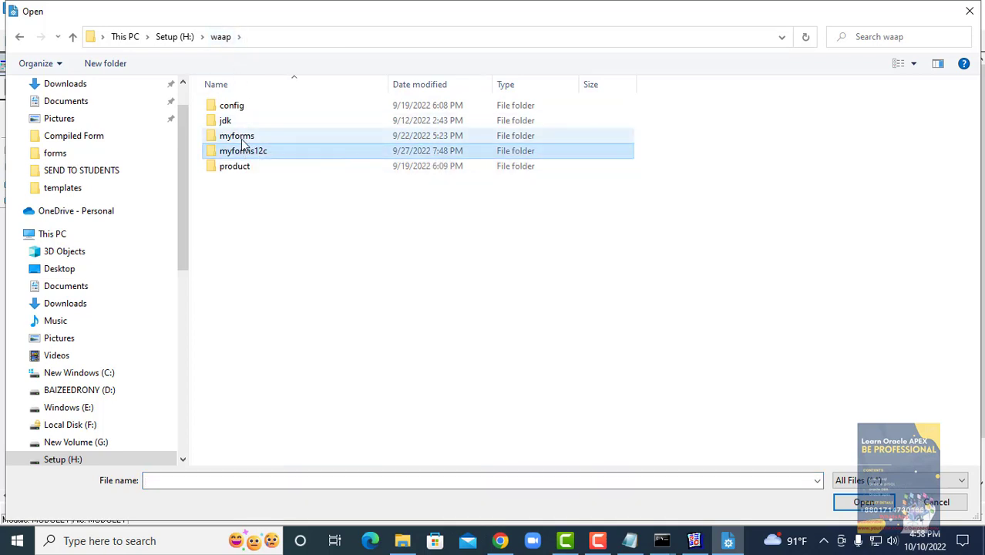
pyautogui.doubleClick(240, 139)
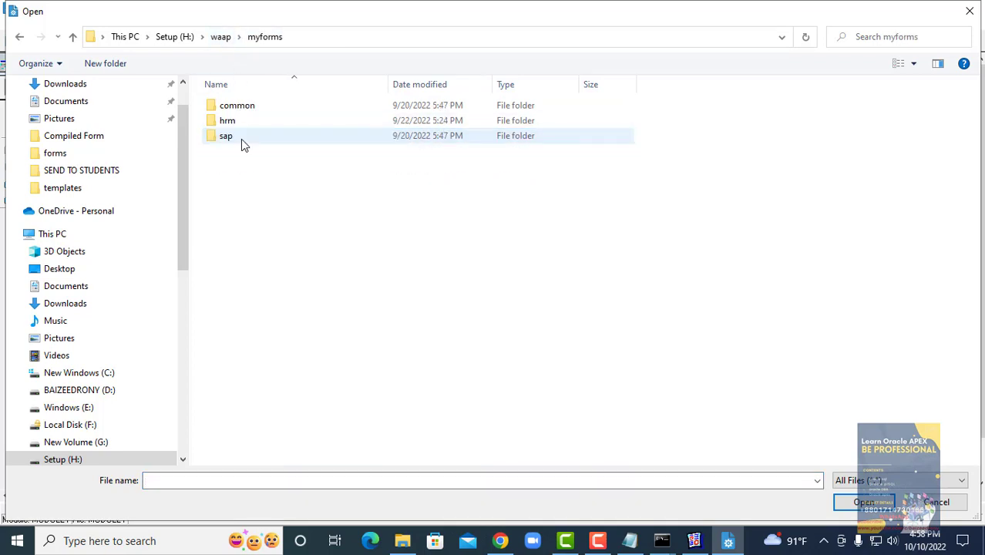
pyautogui.click(72, 36)
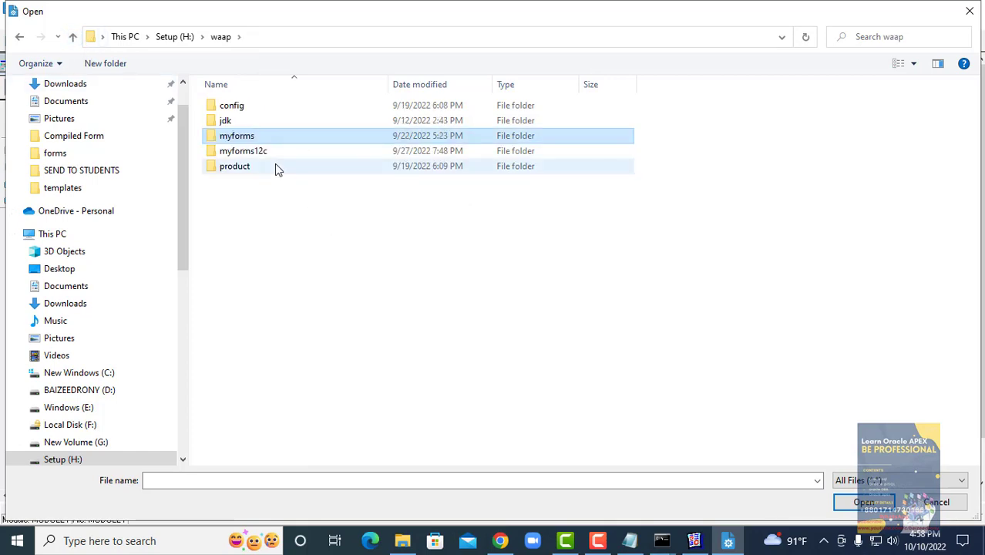
# - Open D_SCHEDULE_SLOT_WGEN (1).fmb from H:\DDD51Projects\Docapp\Compiled Form
pyautogui.click(175, 37)
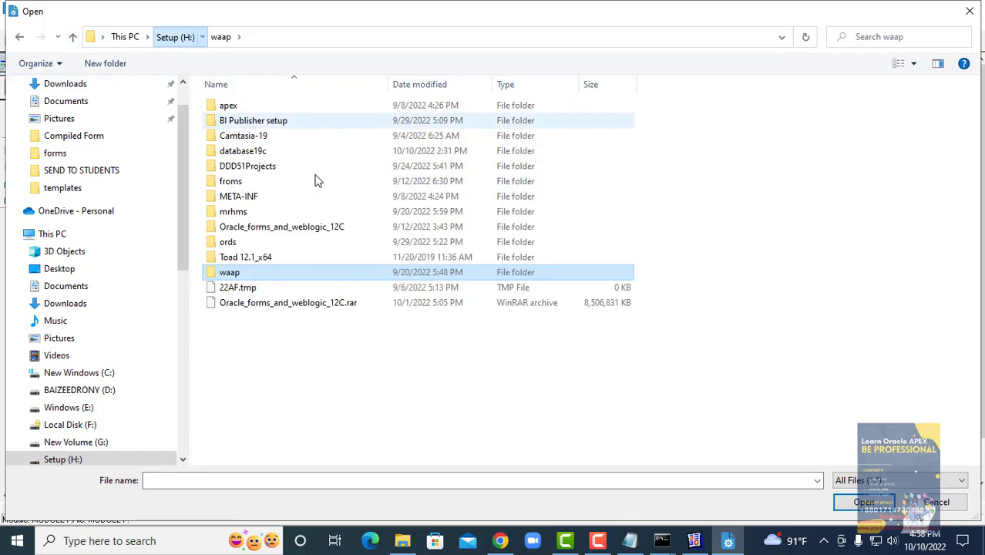
pyautogui.doubleClick(262, 162)
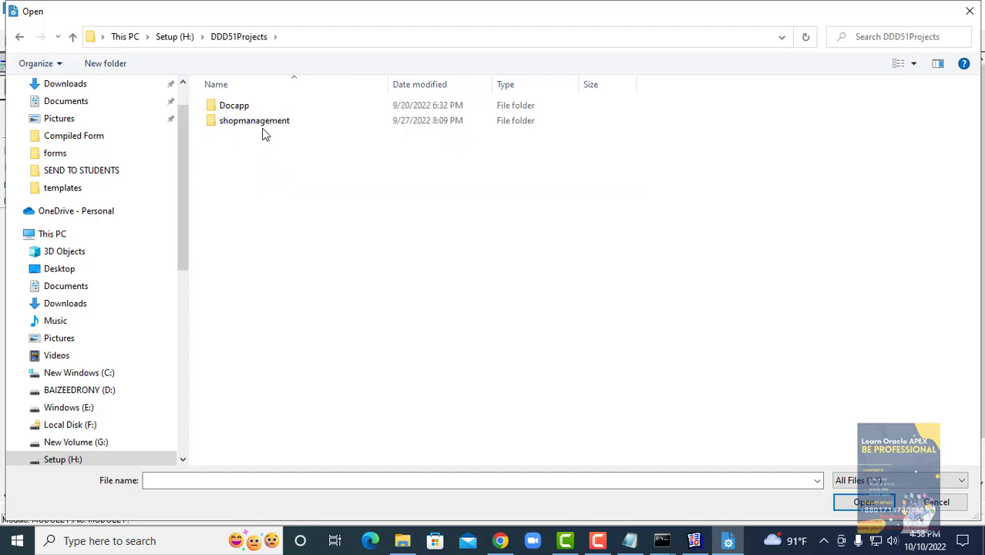
pyautogui.click(255, 108)
pyautogui.doubleClick(254, 105)
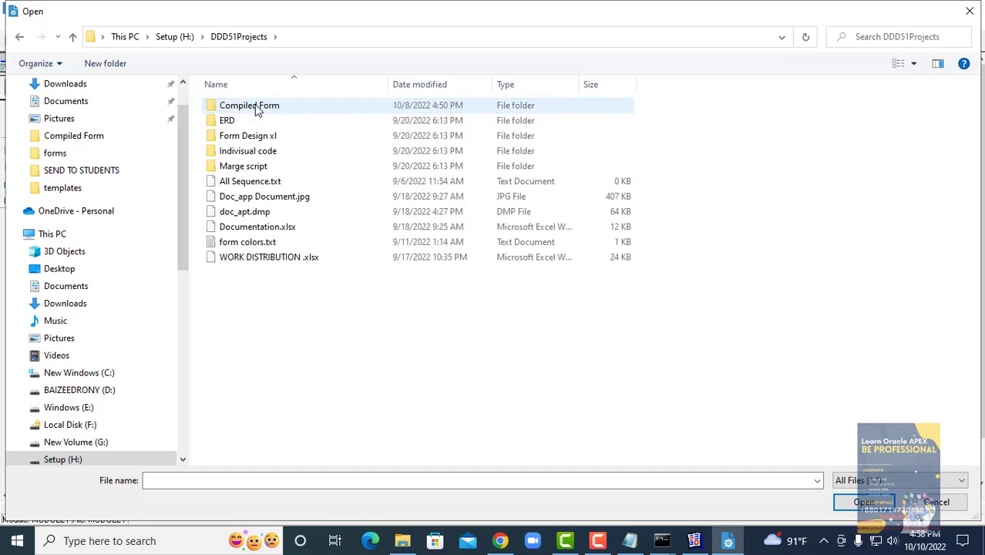
pyautogui.doubleClick(255, 105)
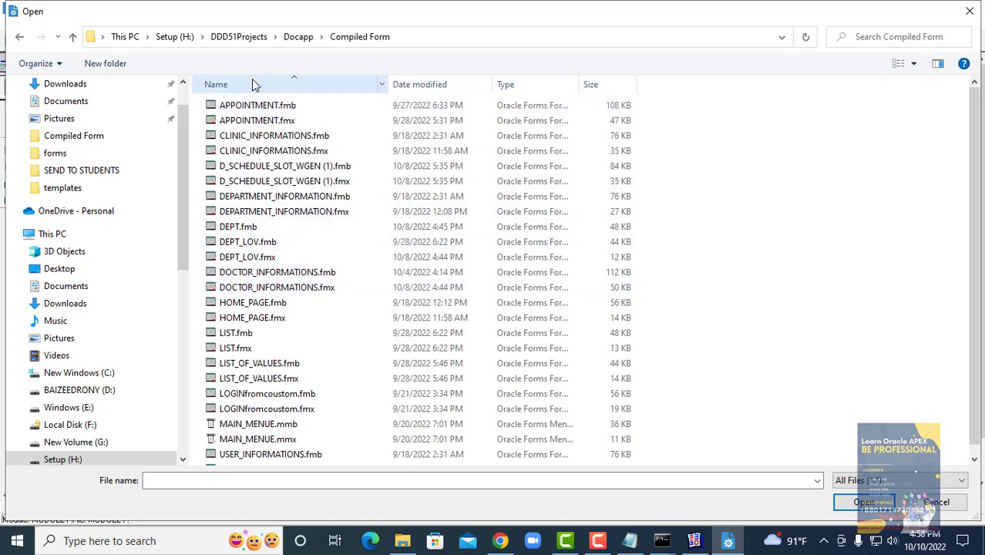
pyautogui.doubleClick(259, 168)
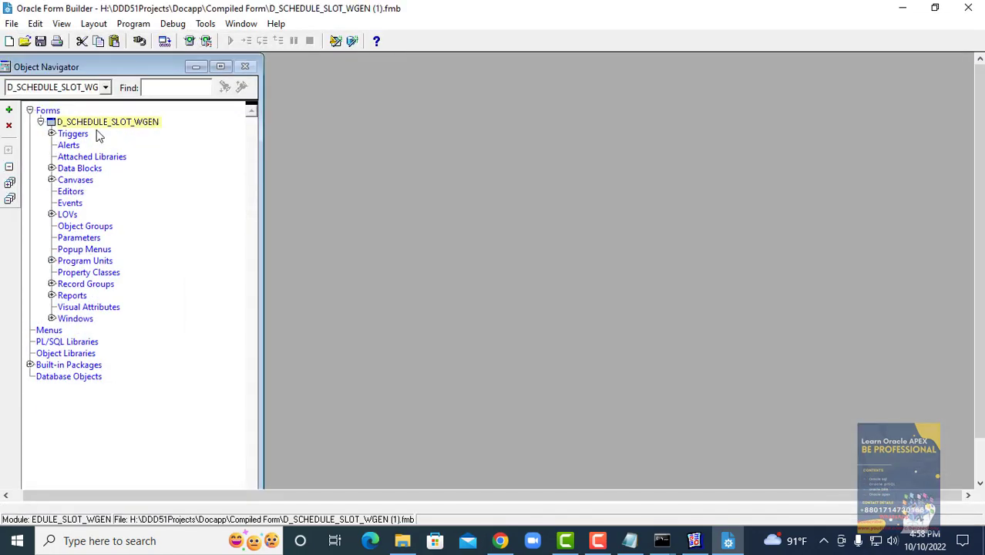
# - Log in to the orcl database with the schema's user name and password
pyautogui.click(141, 41)
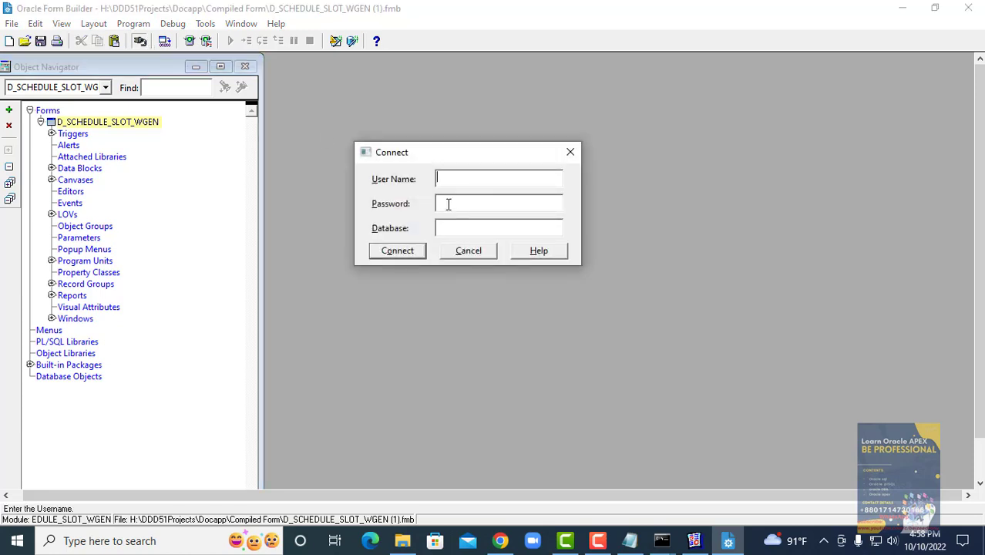
pyautogui.write('doc_apt')
pyautogui.click(448, 204)
pyautogui.press('Tab')
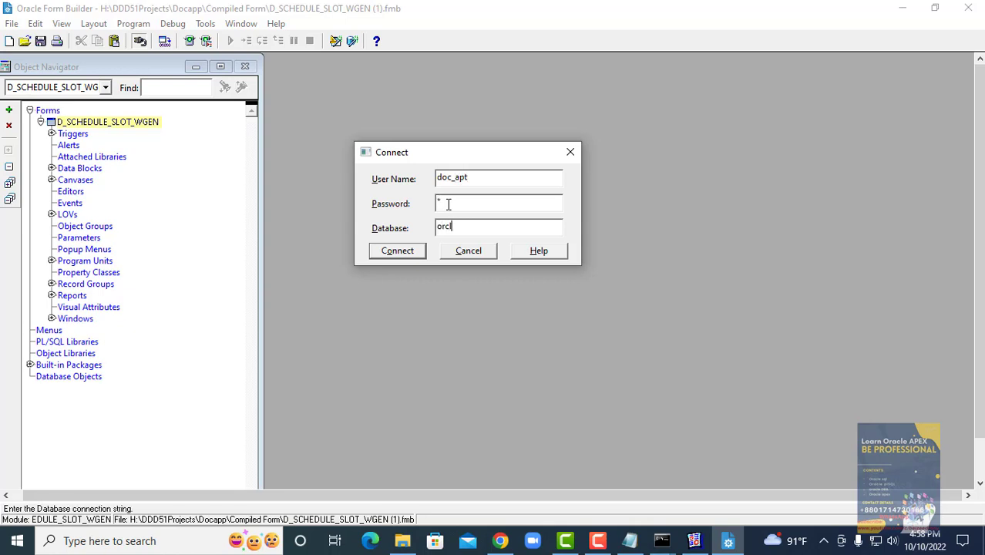
pyautogui.write('orcl')
pyautogui.press('Return')
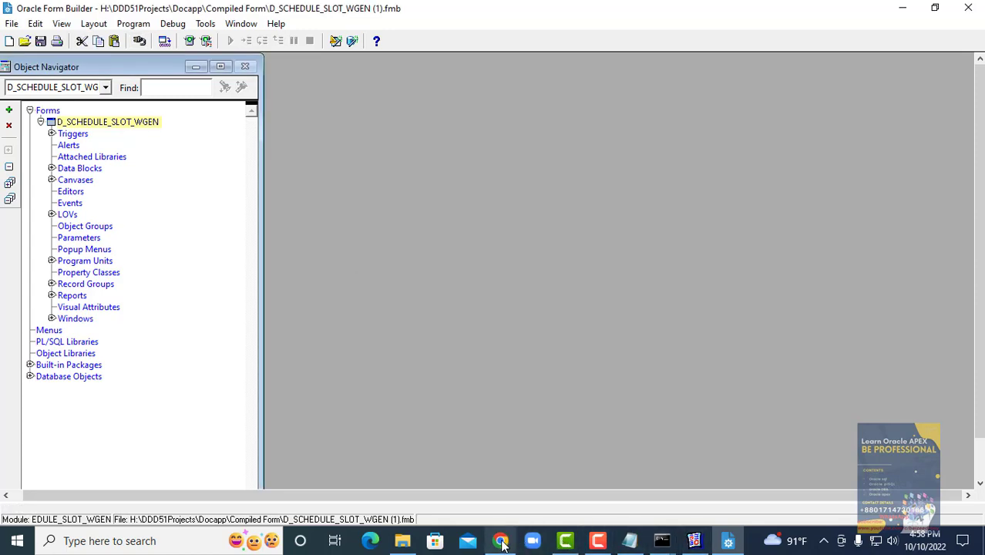
# - Start the WLS_FORMS managed server from the WebLogic console, then go back to Forms Builder
pyautogui.click(502, 543)
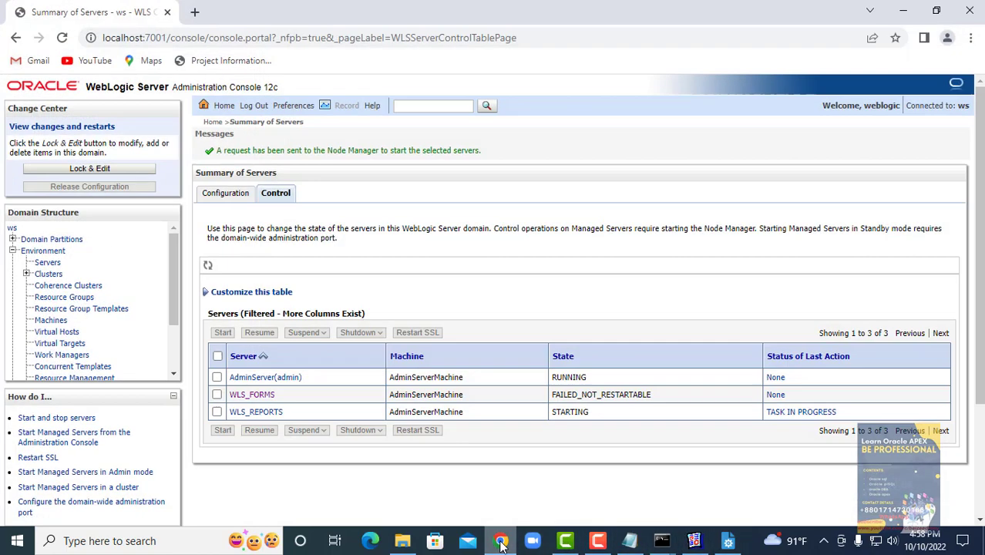
pyautogui.click(217, 394)
pyautogui.click(223, 429)
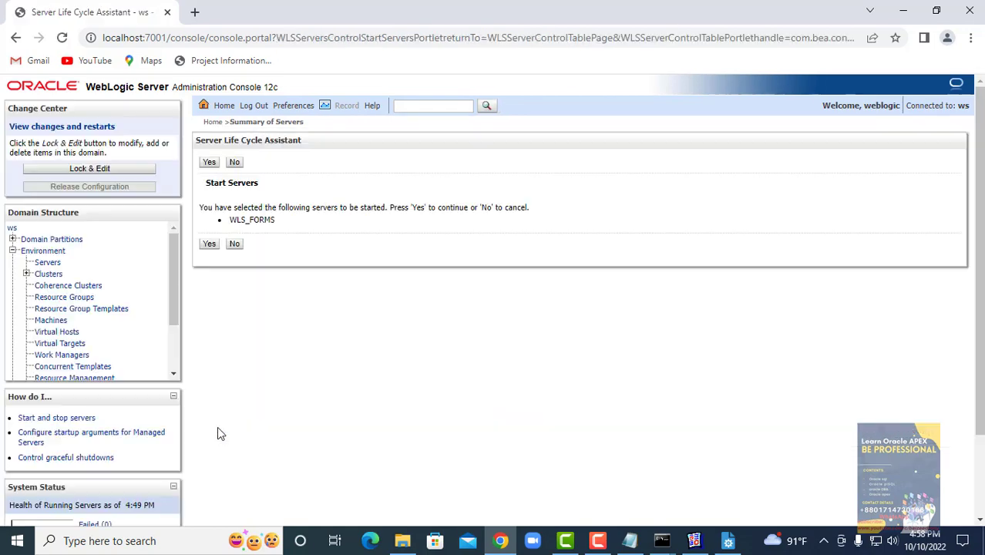
pyautogui.click(208, 244)
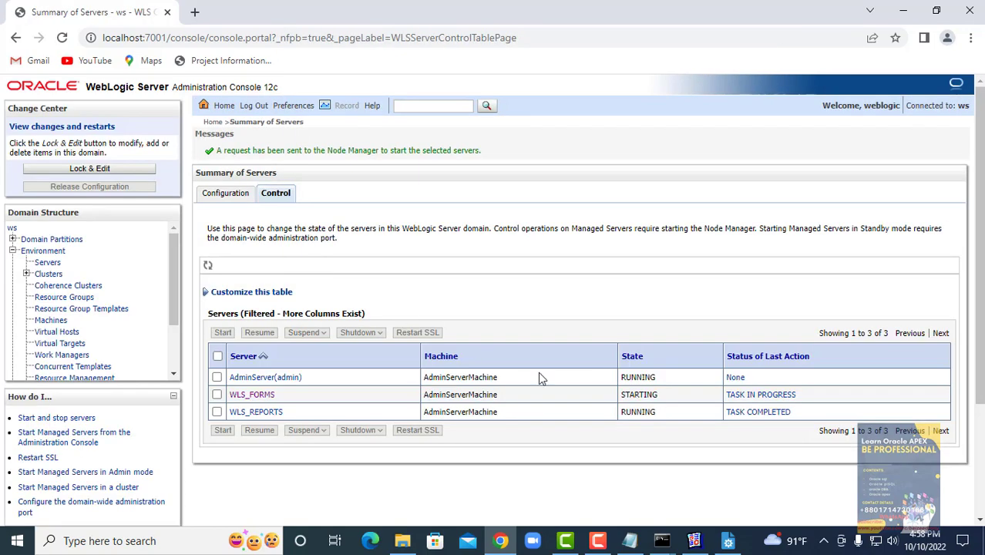
pyautogui.click(727, 542)
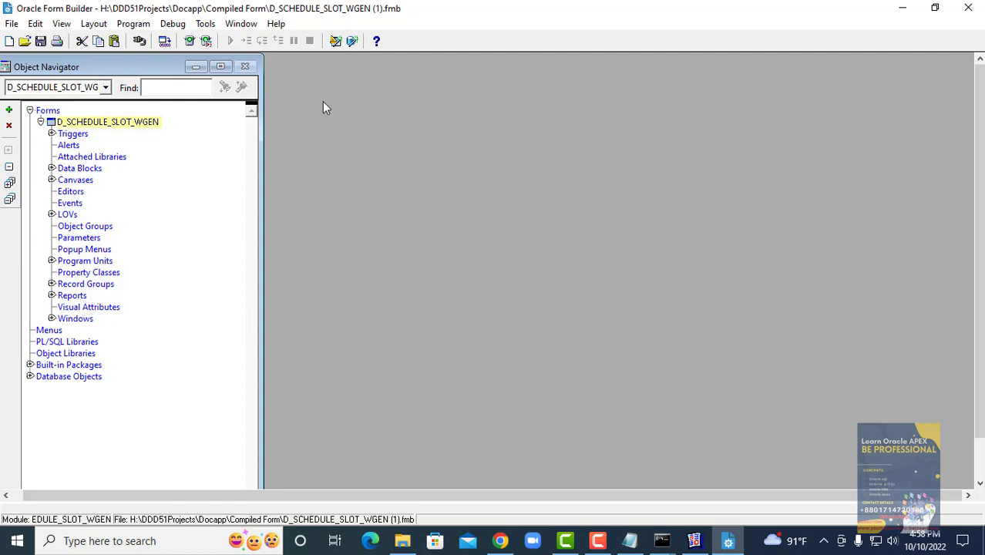
# - Run the form on the web twice, dismissing the FRM-10142 listener error both times
pyautogui.click(192, 41)
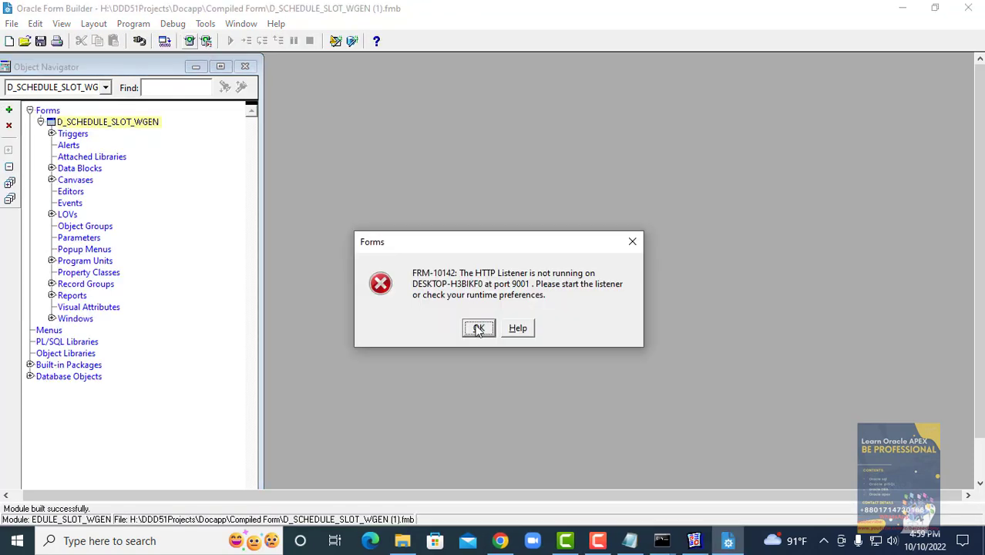
pyautogui.click(475, 330)
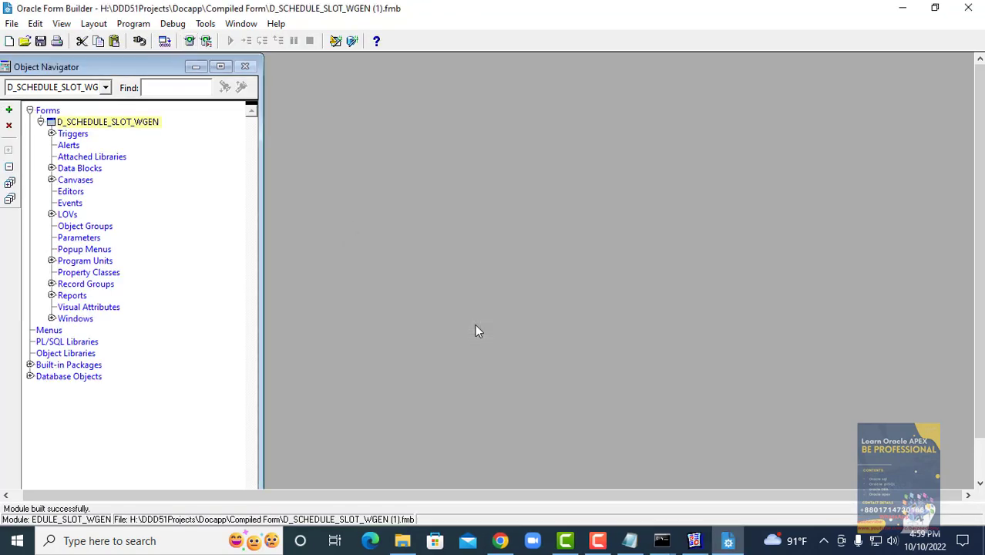
pyautogui.click(499, 542)
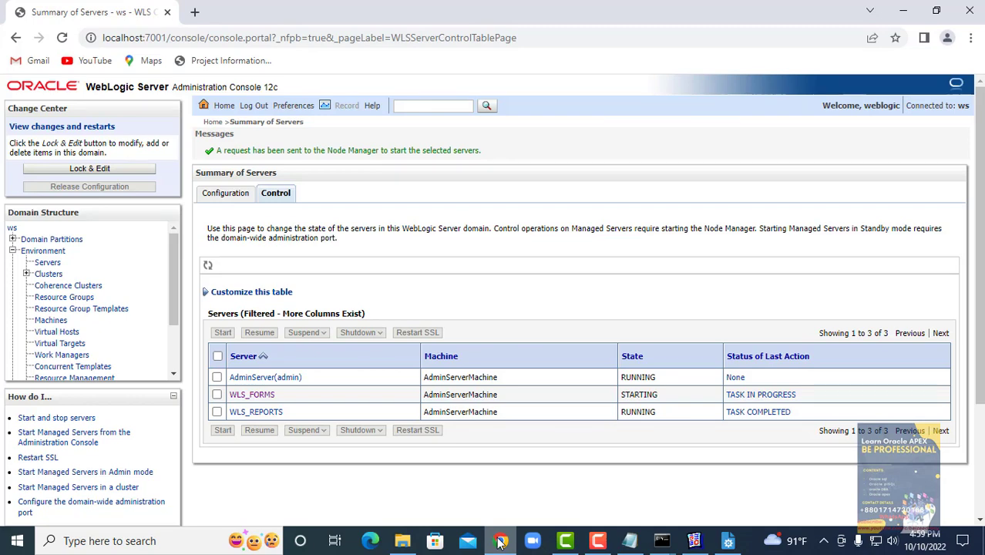
pyautogui.click(500, 542)
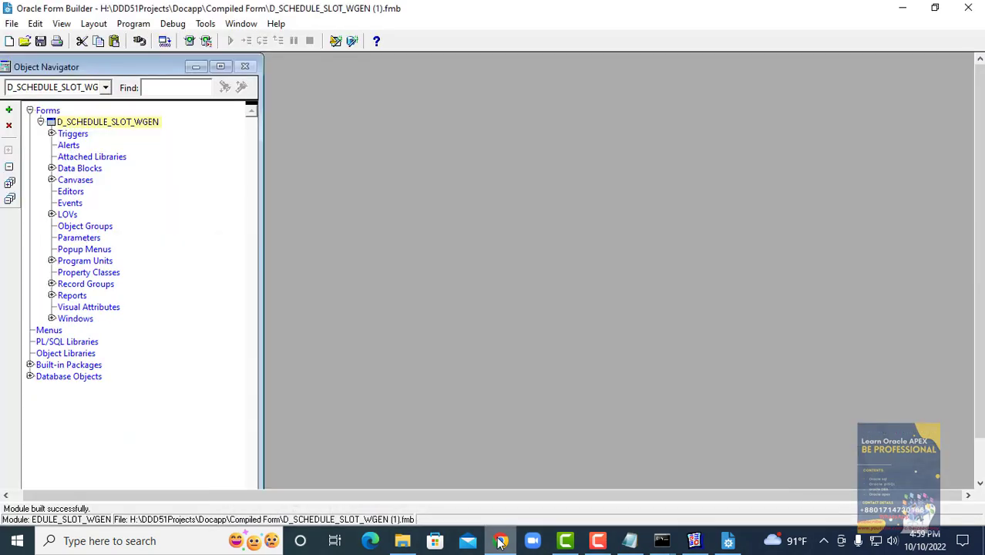
pyautogui.click(198, 44)
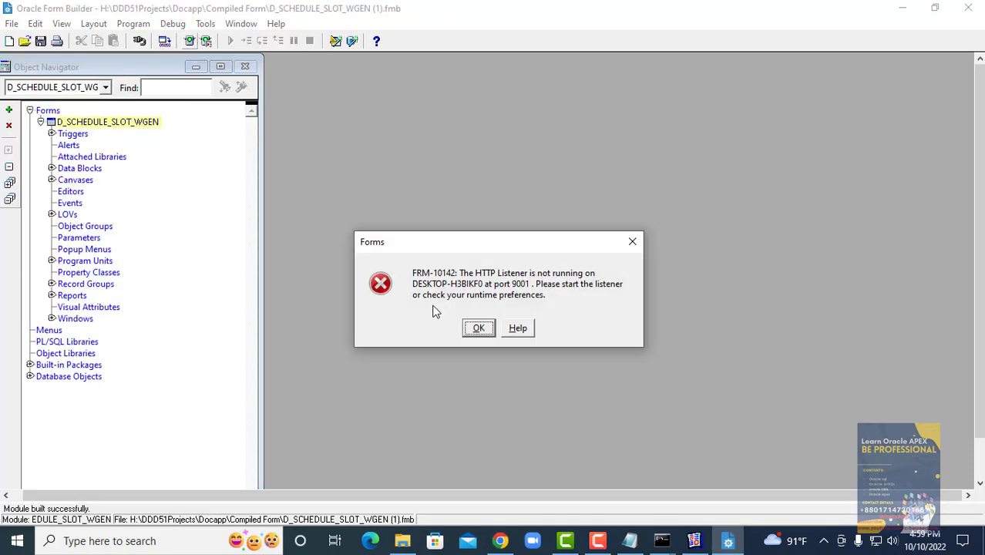
pyautogui.click(479, 330)
# - Refresh the WebLogic server table until WLS_FORMS shows RUNNING, then return to Forms Builder
pyautogui.click(500, 540)
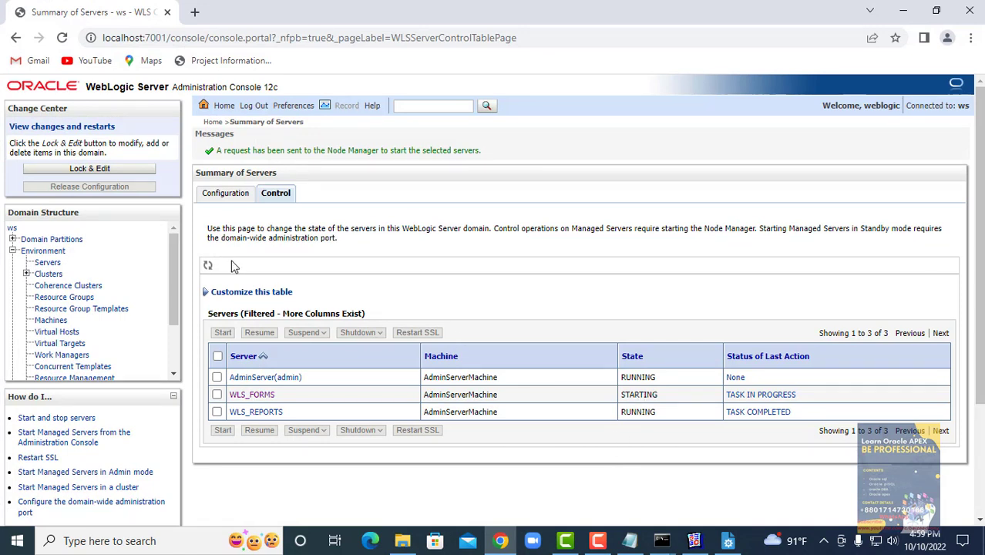
pyautogui.click(208, 266)
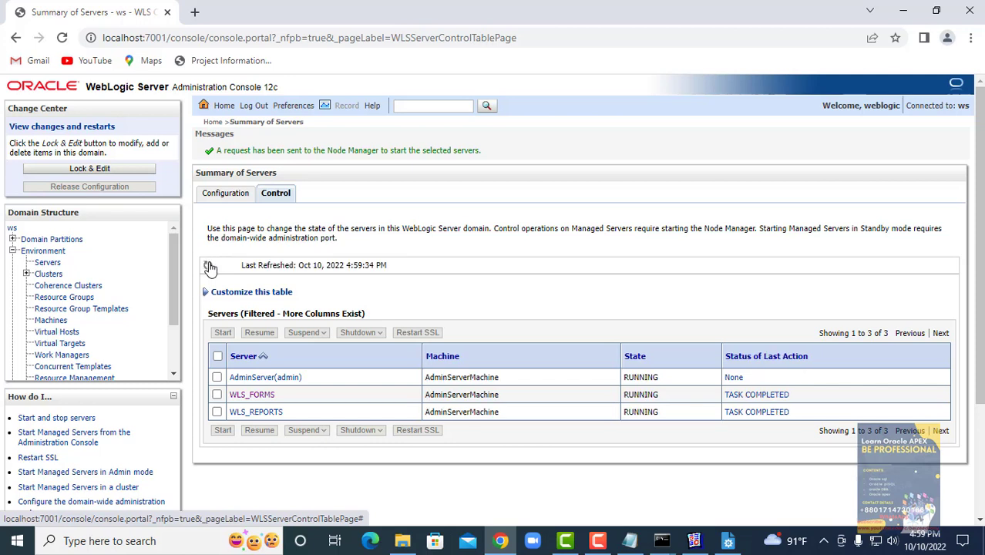
pyautogui.click(728, 540)
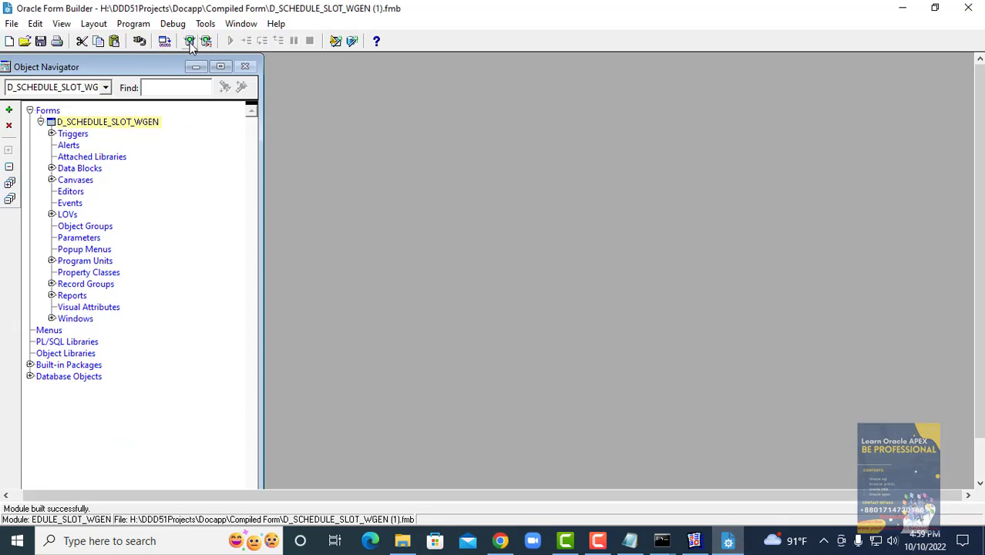
# - Run the form in Firefox and maximize WINDOW1 inside the page
pyautogui.click(190, 41)
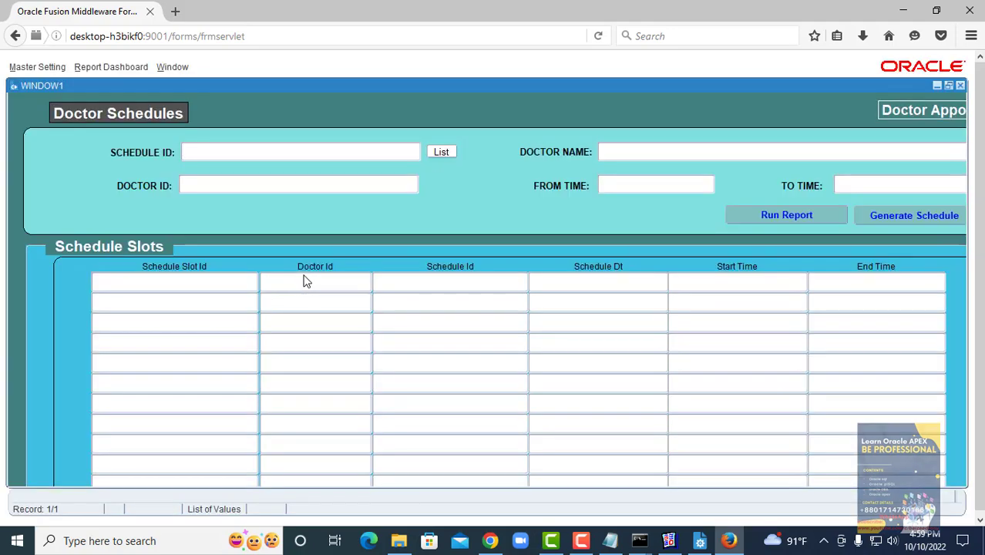
pyautogui.scroll(-1, 255, 291)
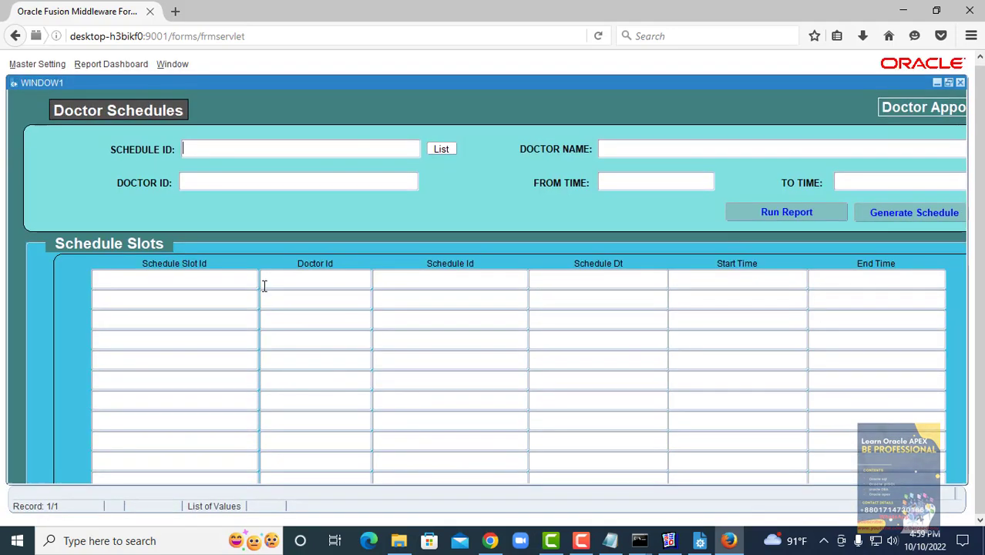
pyautogui.click(945, 82)
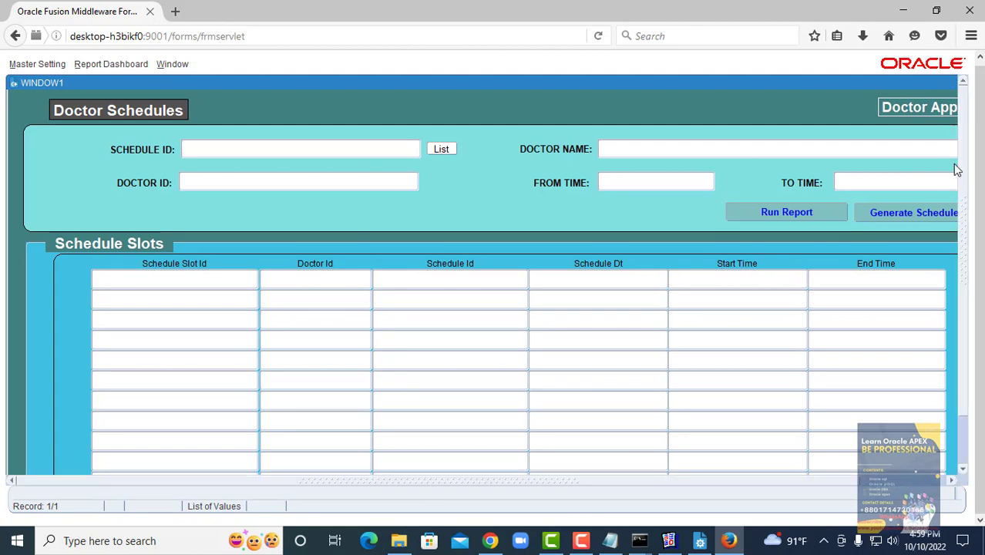
pyautogui.scroll(1, 825, 208)
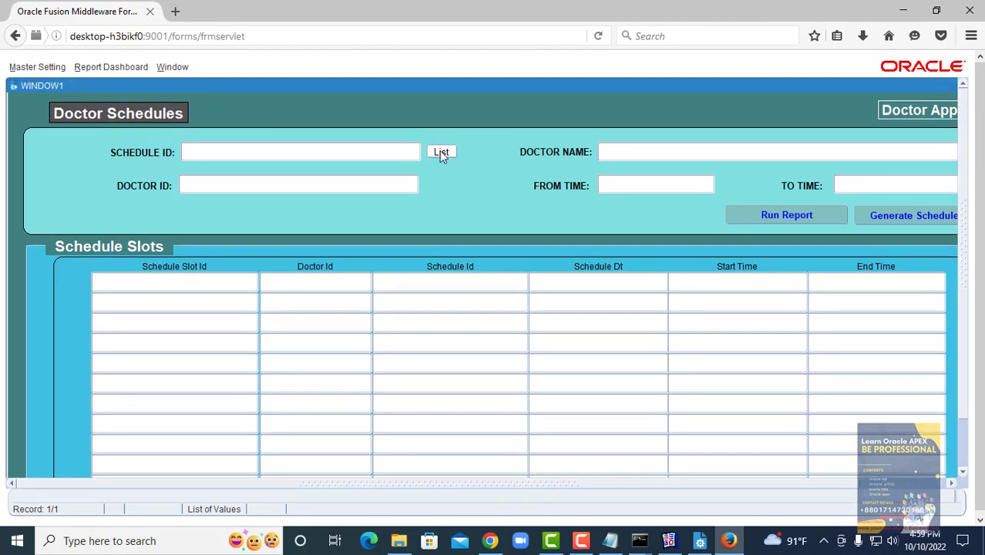
# - Load schedule 1 for doctor 104, generate its slots, and launch the schedule report
pyautogui.click(441, 153)
pyautogui.click(389, 323)
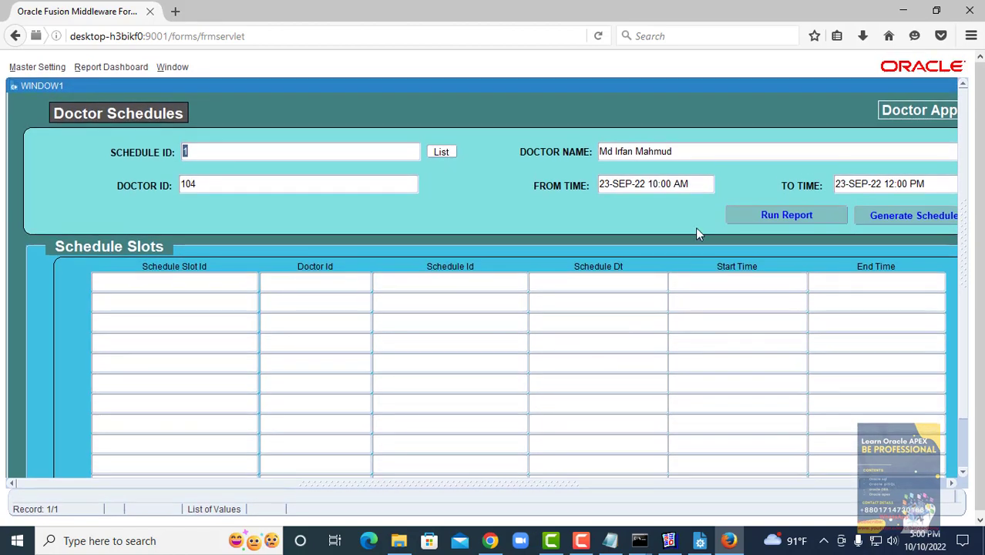
pyautogui.click(897, 215)
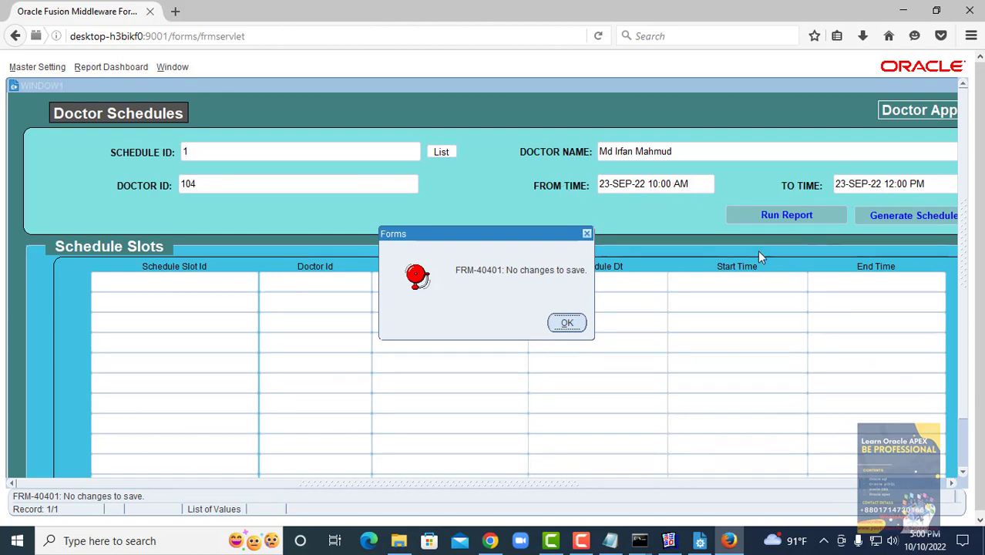
pyautogui.click(565, 323)
pyautogui.scroll(-2, 616, 347)
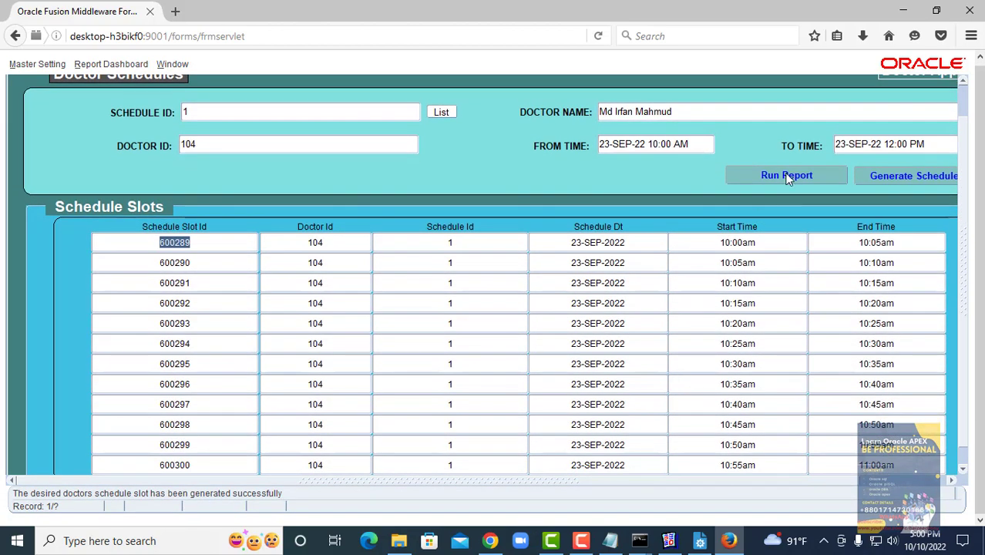
pyautogui.click(787, 175)
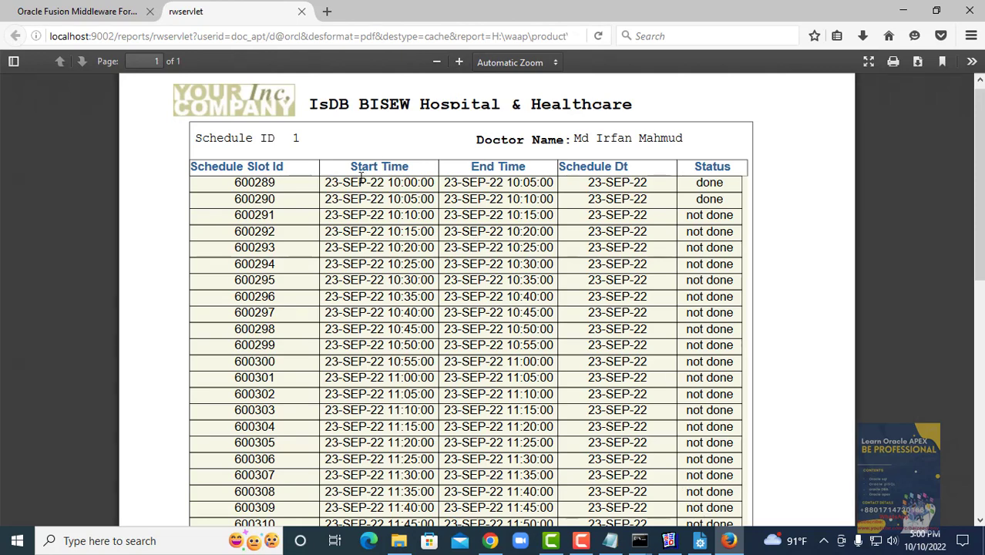
# - Zoom the schedule report PDF to 140% and scroll its table, then return to Form Builder
pyautogui.click(458, 62)
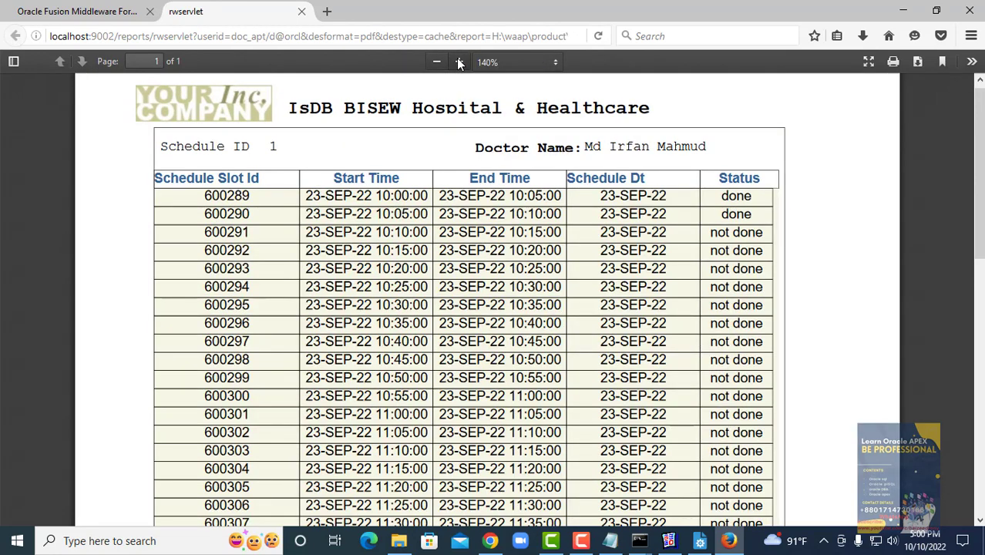
pyautogui.scroll(-8, 493, 266)
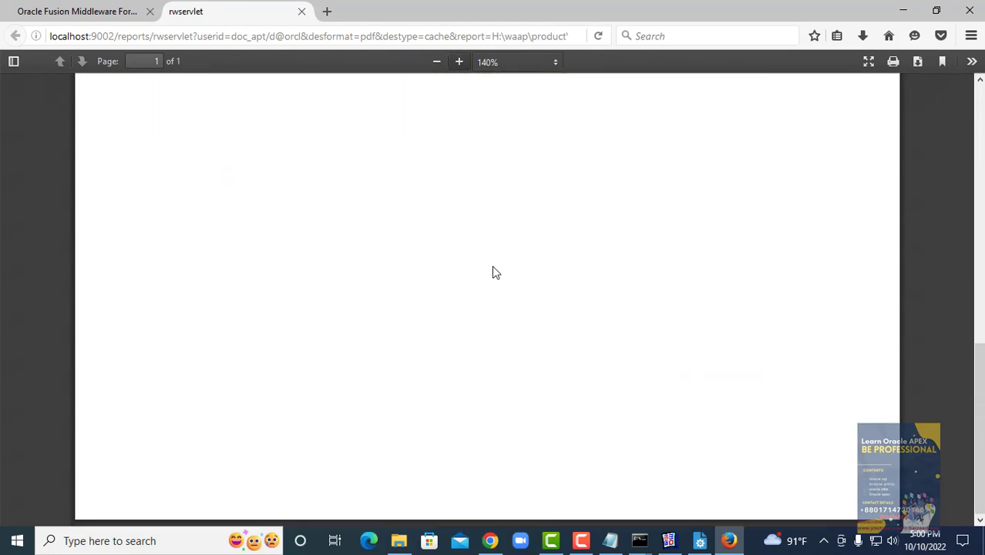
pyautogui.scroll(3, 493, 266)
pyautogui.scroll(10, 493, 276)
pyautogui.hotkey('alt', 'Tab')
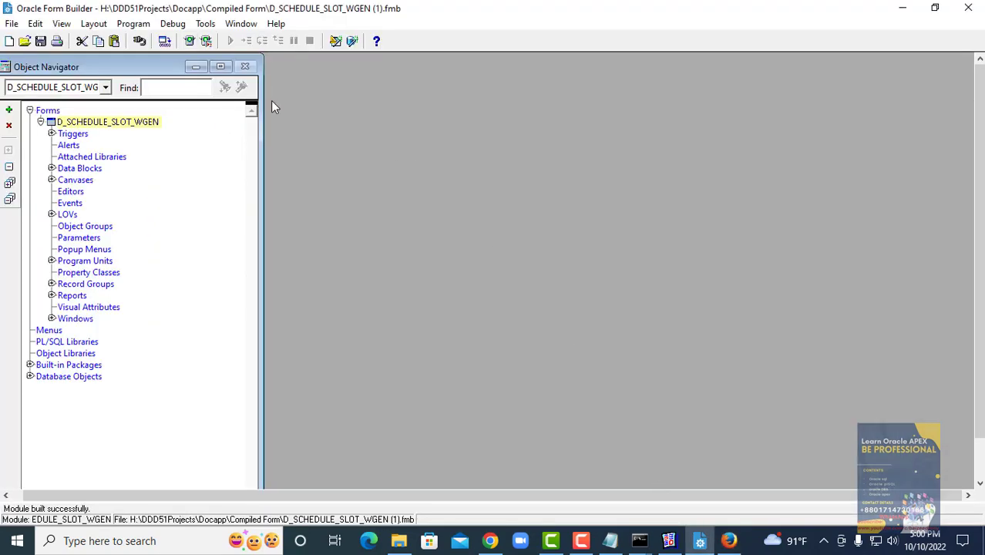
# - Run the Employees report as web output and dismiss the REP-50140 error
pyautogui.click(668, 540)
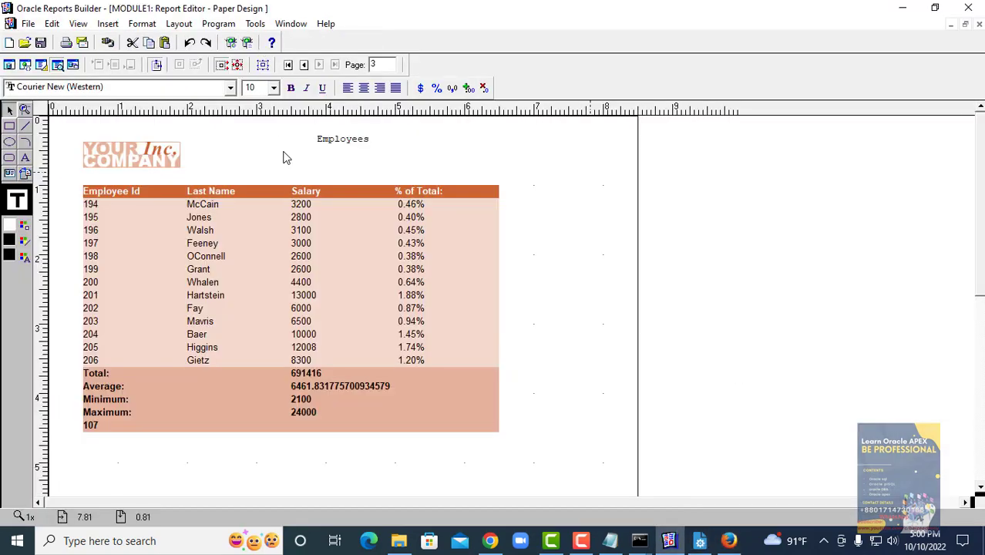
pyautogui.click(231, 42)
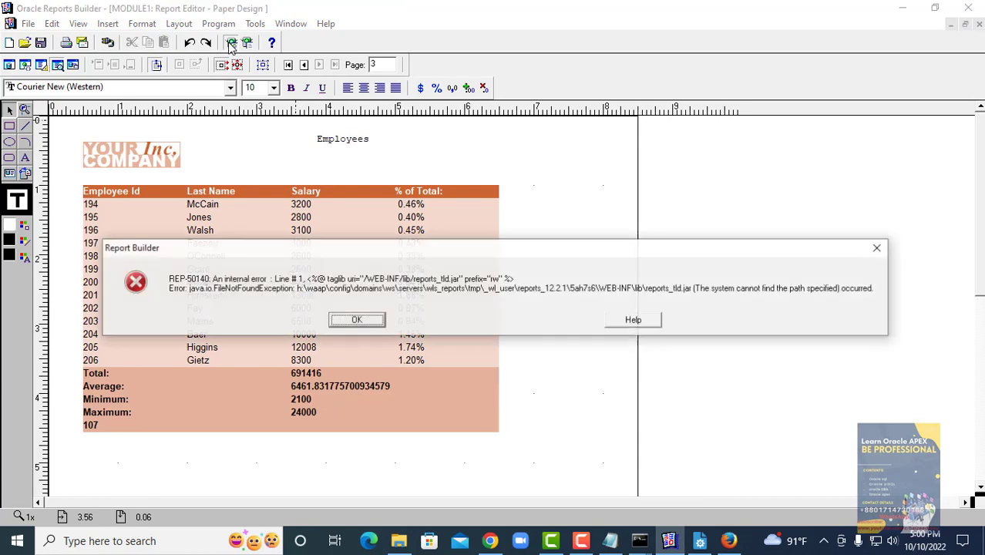
pyautogui.click(376, 321)
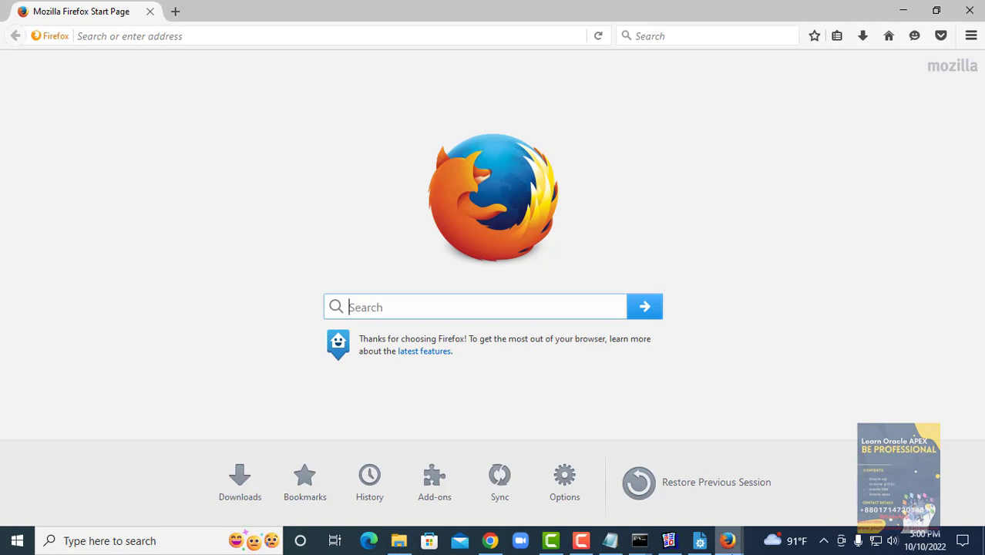
# - Close the empty Firefox start page window
pyautogui.moveTo(732, 546)
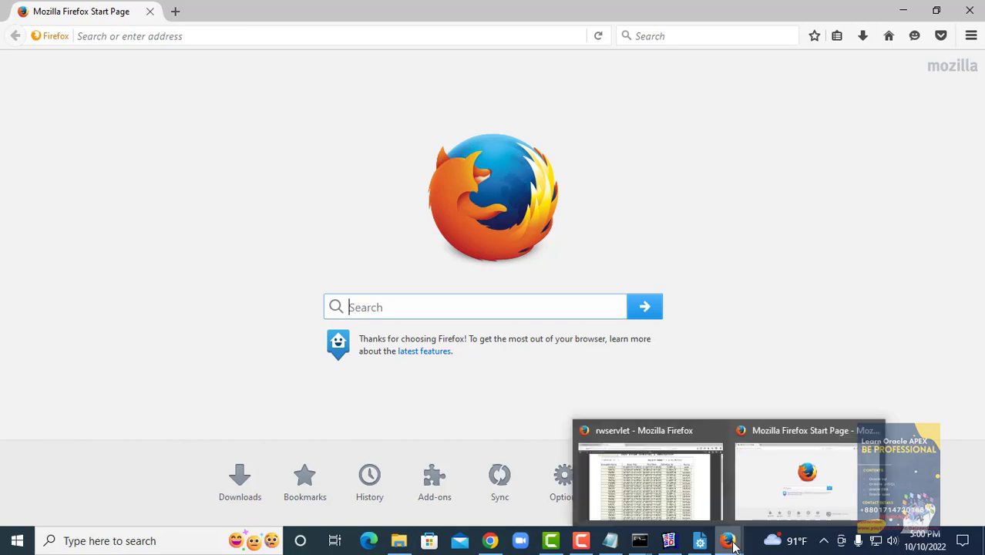
pyautogui.click(768, 508)
pyautogui.click(969, 11)
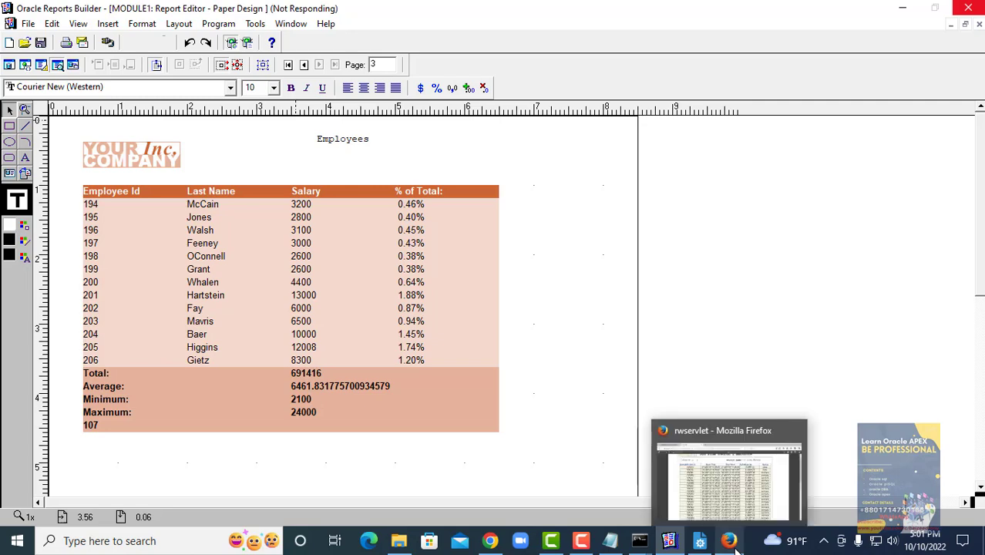
pyautogui.moveTo(693, 550)
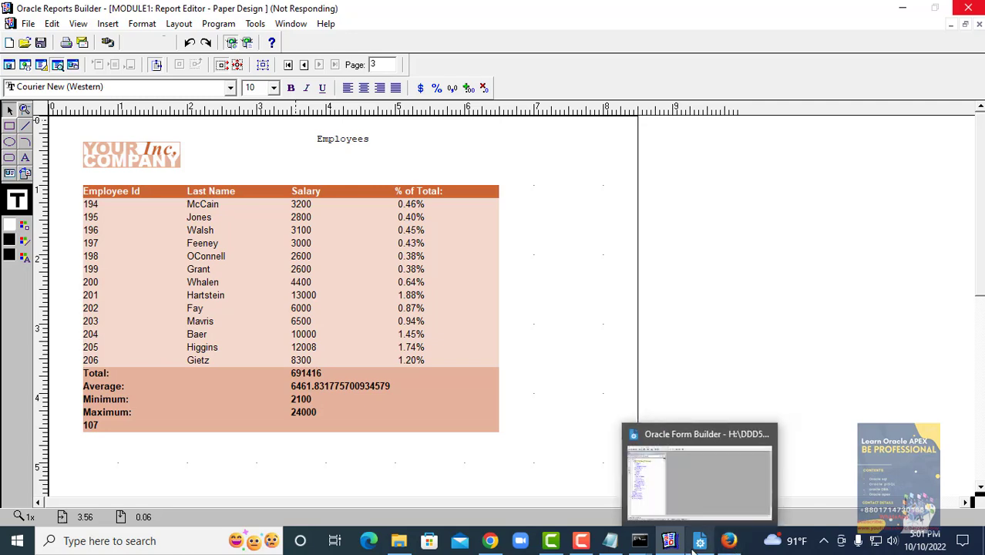
pyautogui.moveTo(729, 544)
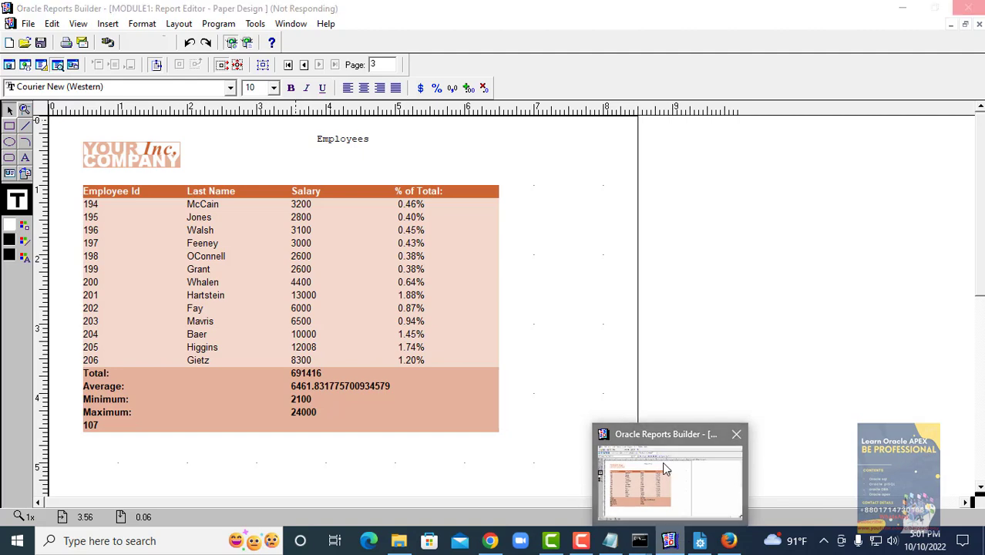
# - Bring up the schedule report PDF in Firefox and scroll through the full slot table
pyautogui.click(665, 467)
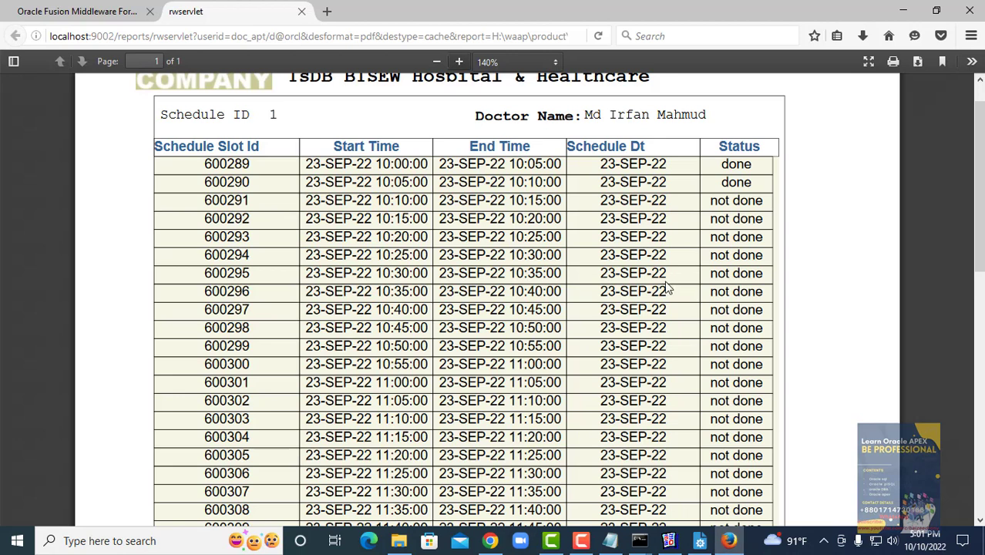
pyautogui.scroll(1, 668, 287)
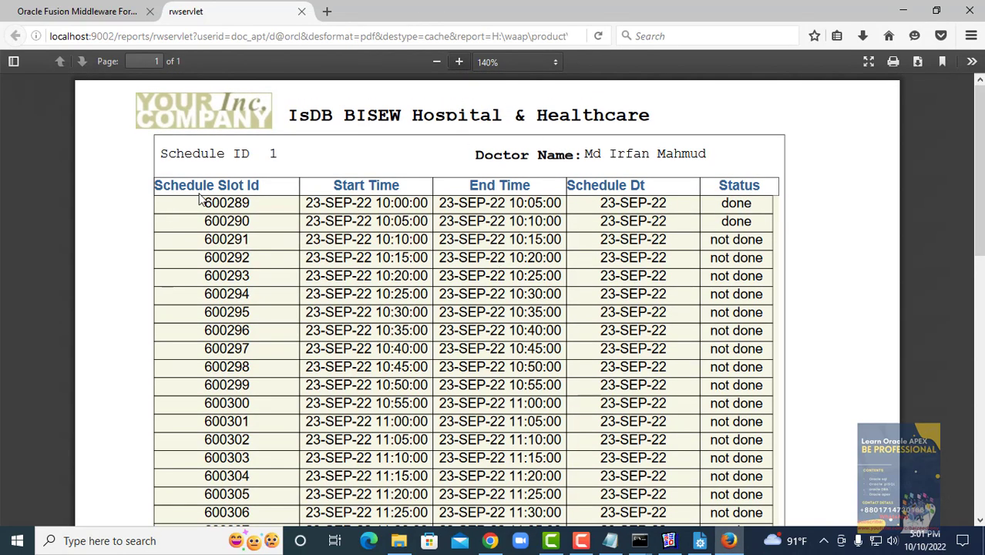
pyautogui.scroll(-3, 582, 397)
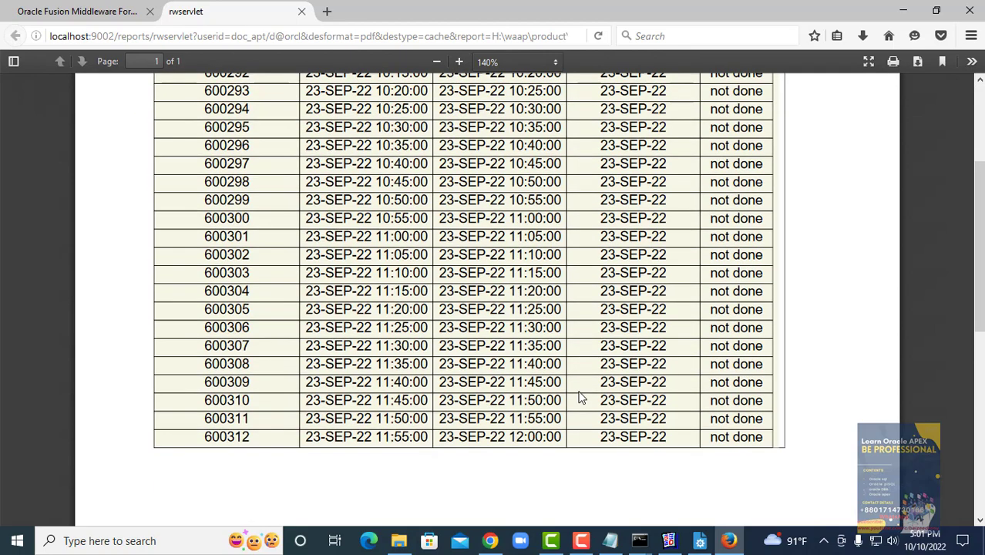
pyautogui.scroll(-3, 582, 397)
pyautogui.scroll(5, 579, 396)
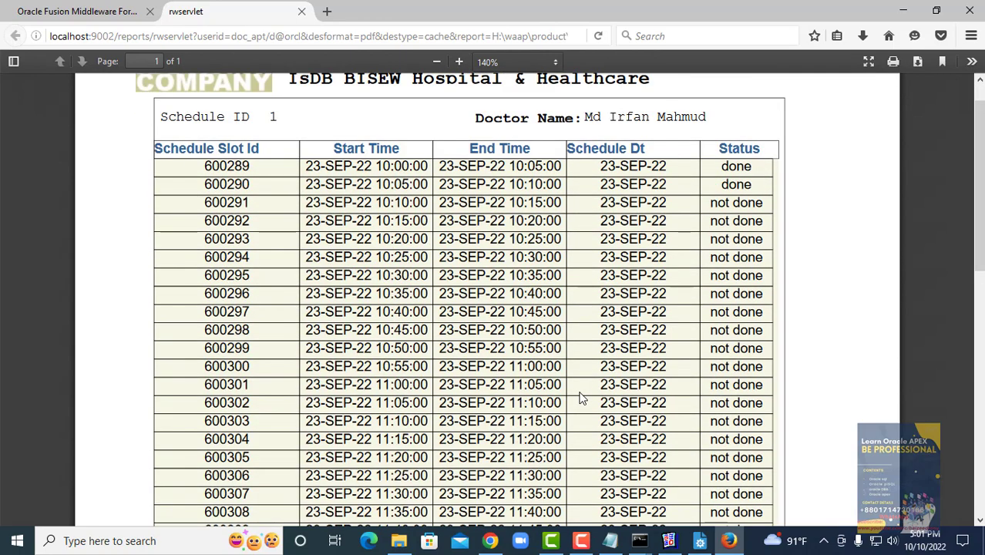
pyautogui.scroll(1, 582, 397)
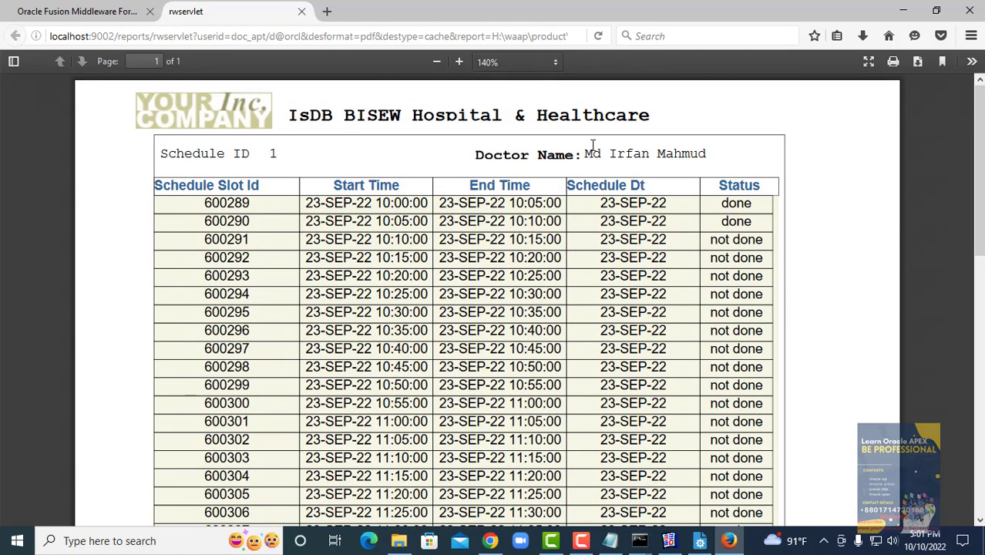
pyautogui.scroll(-7, 605, 289)
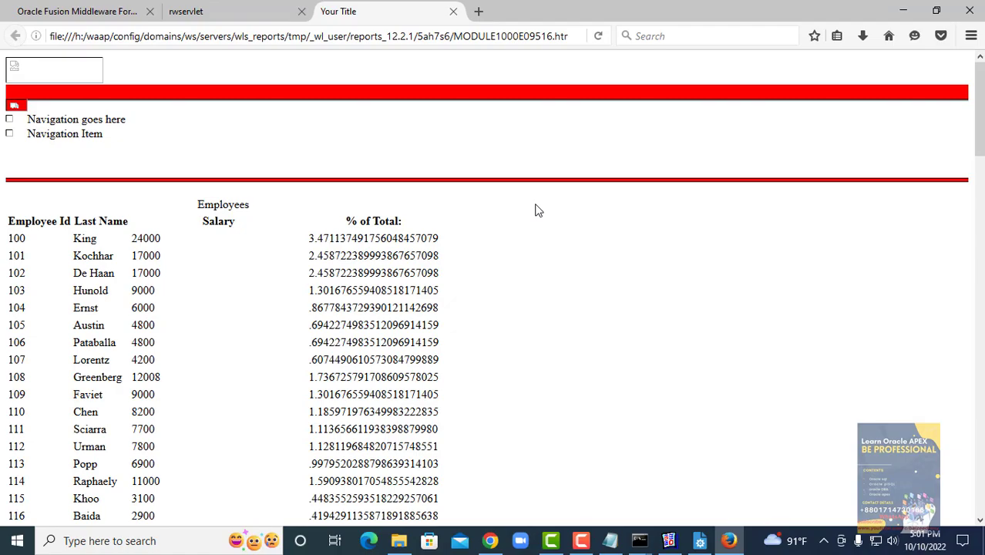
# - Review the Employees web report listing, then close its tab to return to the schedule PDF
pyautogui.scroll(-15, 538, 224)
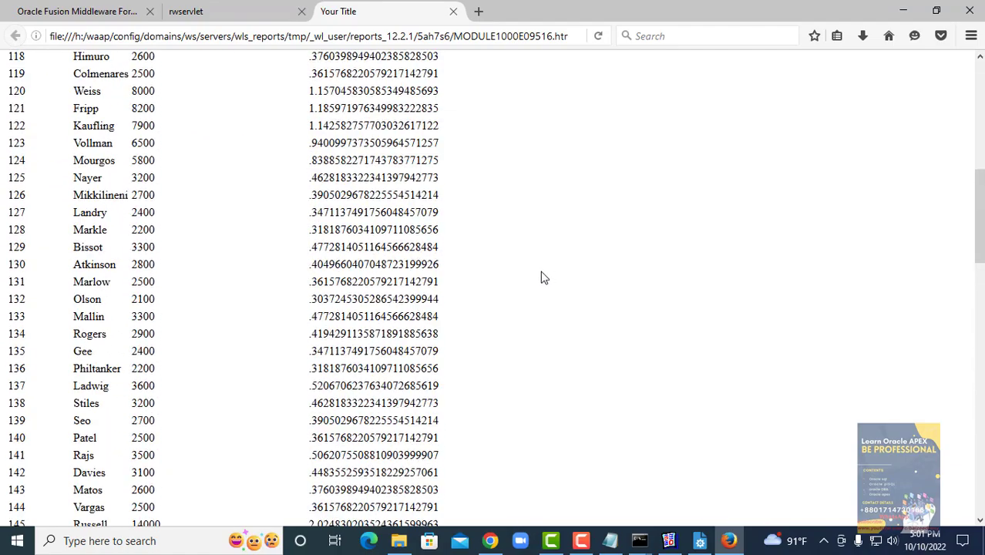
pyautogui.scroll(-8, 544, 289)
pyautogui.scroll(20, 549, 297)
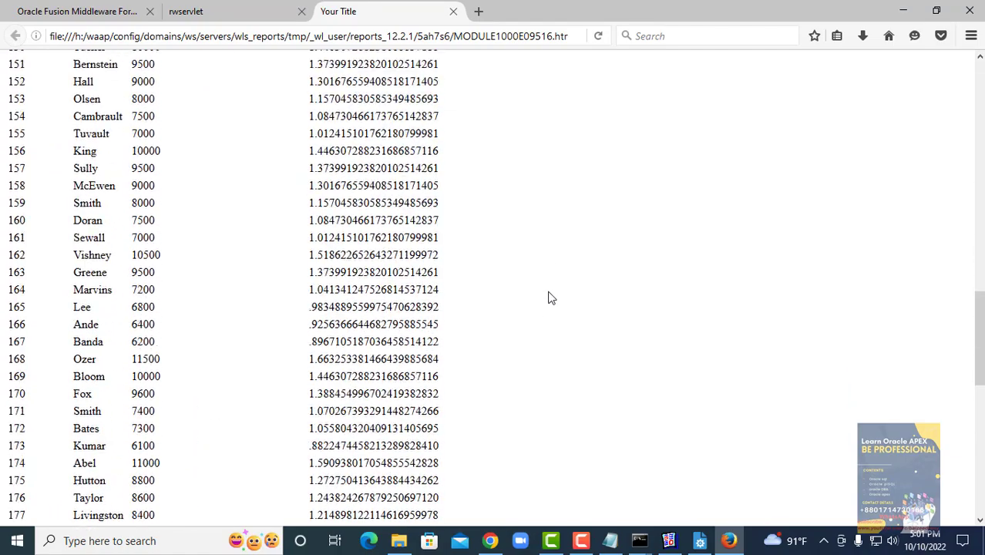
pyautogui.scroll(3, 549, 297)
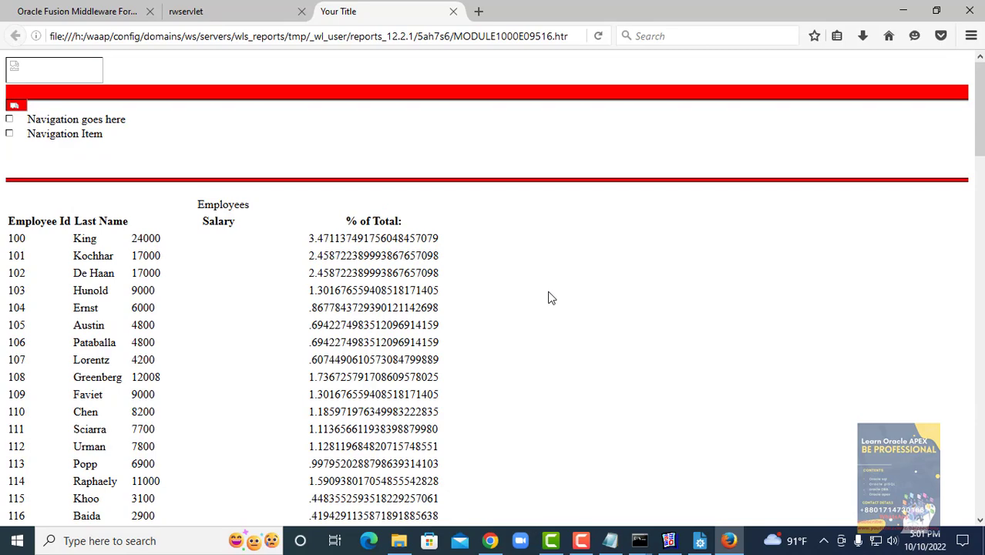
pyautogui.click(453, 11)
pyautogui.scroll(6, 496, 200)
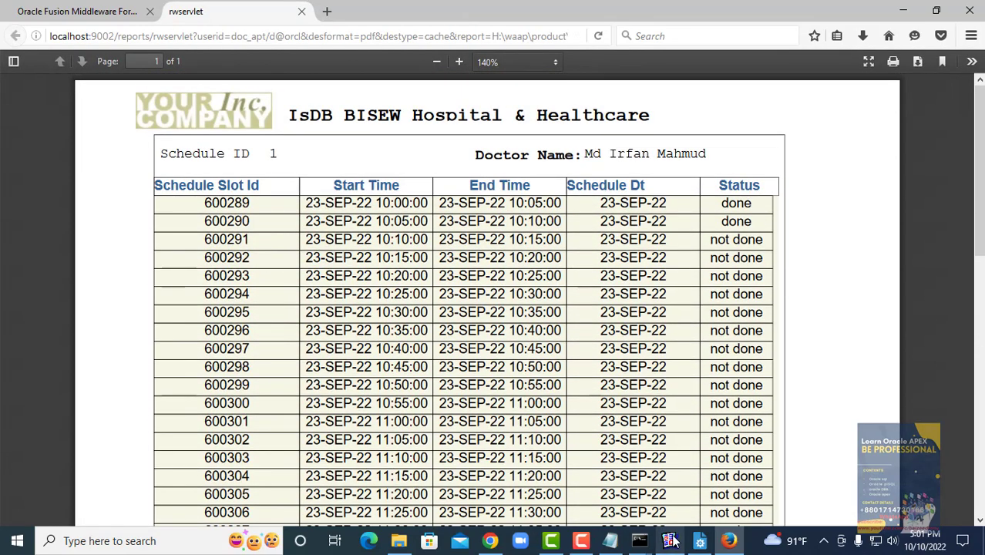
# - Check the Employees report's first page and % of Total field, then zoom the Firefox schedule PDF
pyautogui.click(671, 540)
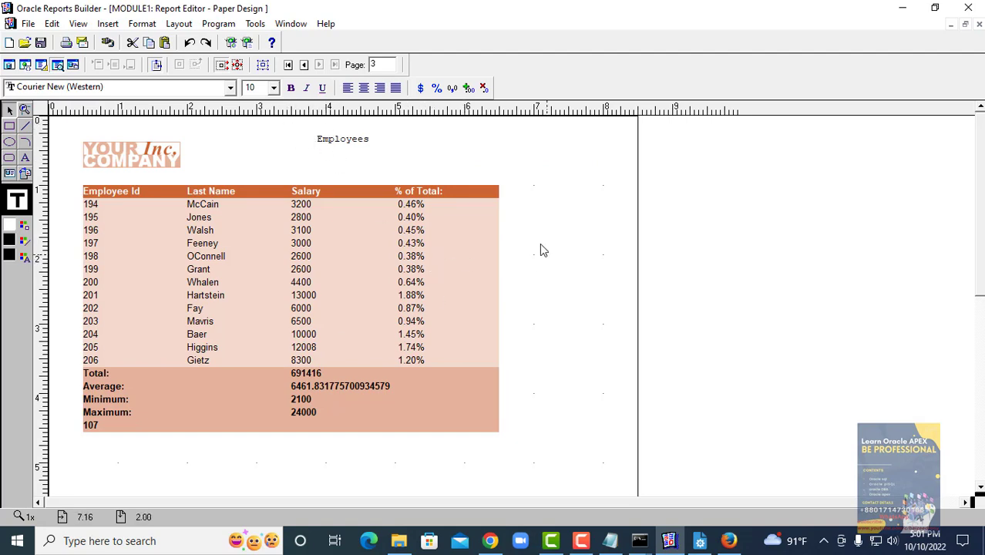
pyautogui.click(288, 66)
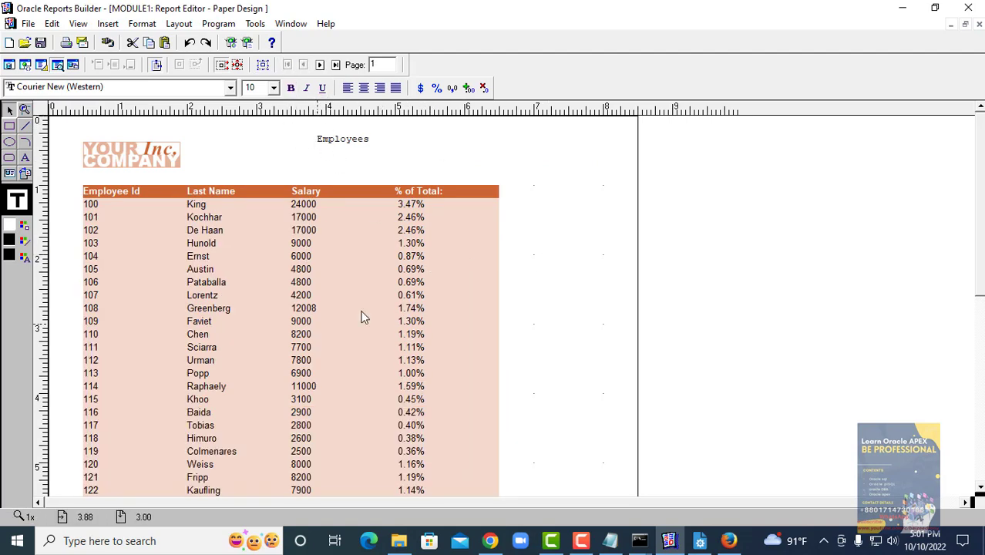
pyautogui.click(496, 246)
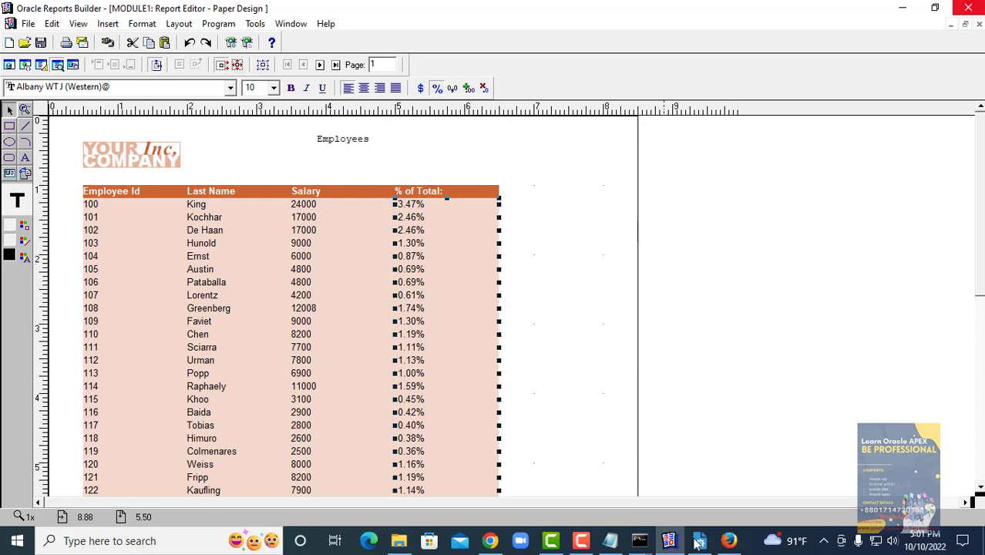
pyautogui.click(729, 541)
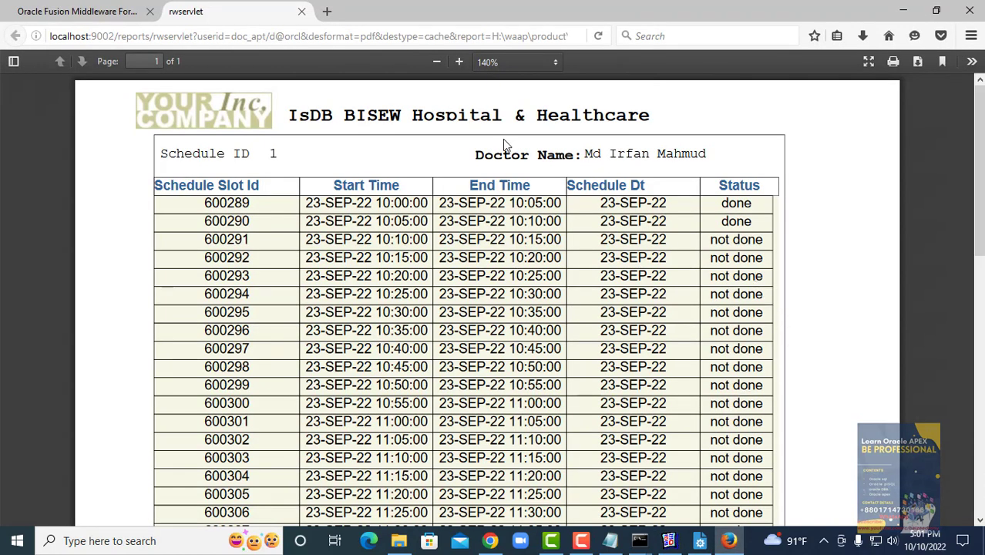
pyautogui.click(460, 62)
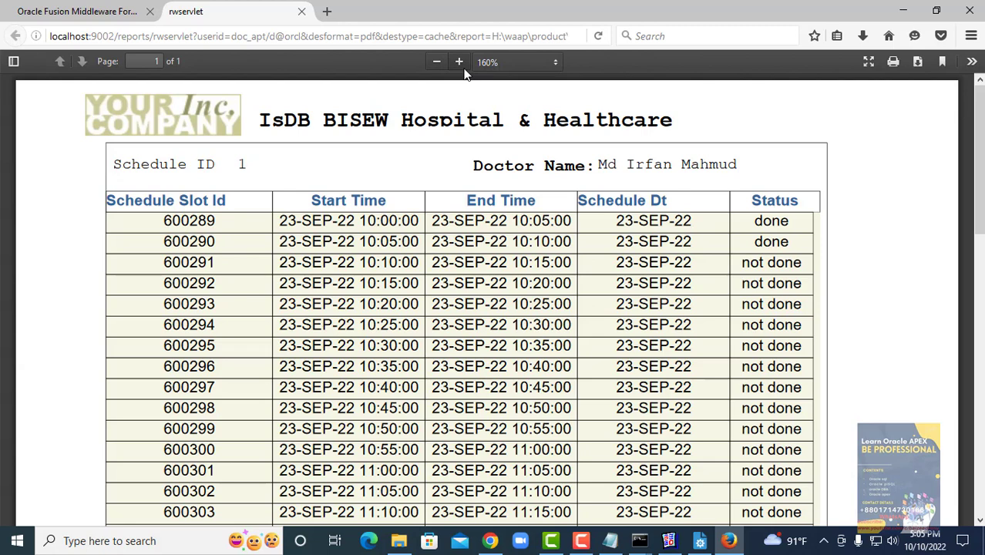
# - Stop the Camtasia screen recording from its taskbar menu
pyautogui.rightClick(592, 546)
pyautogui.click(592, 544)
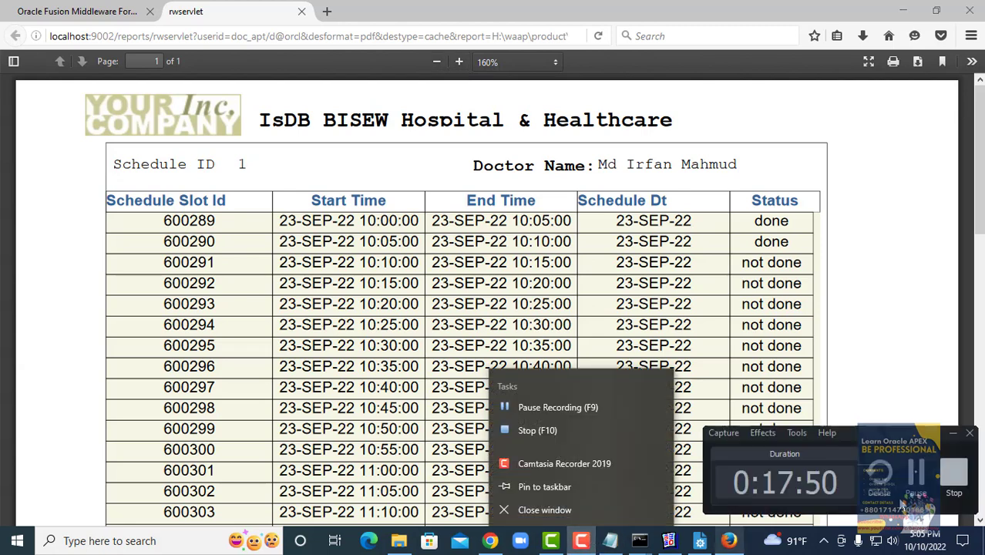